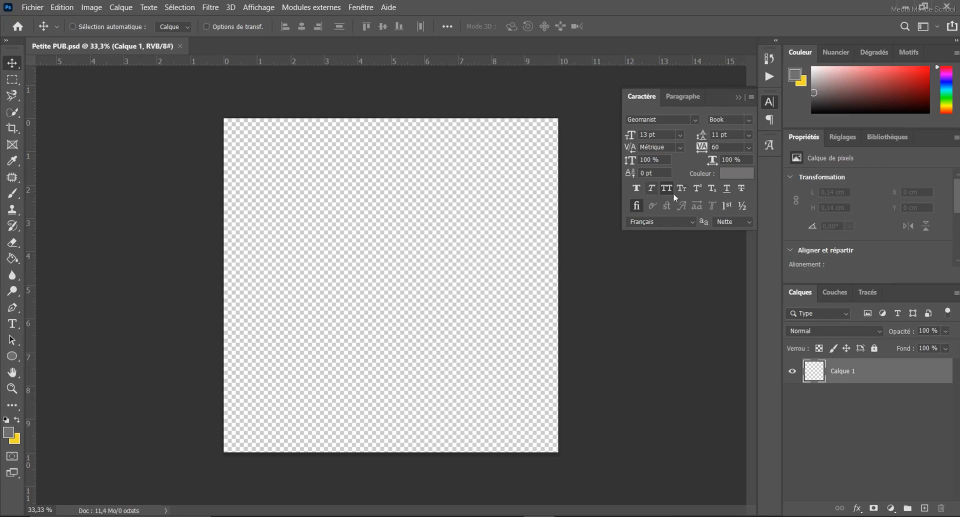
# Step: View the paragraph formatting options and return to the character formatting options
pyautogui.click(683, 98)
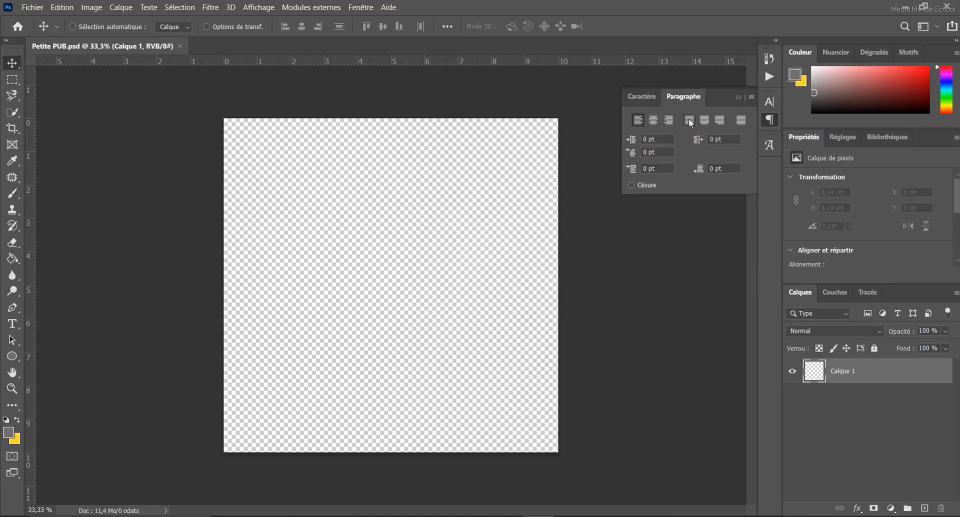
pyautogui.click(635, 100)
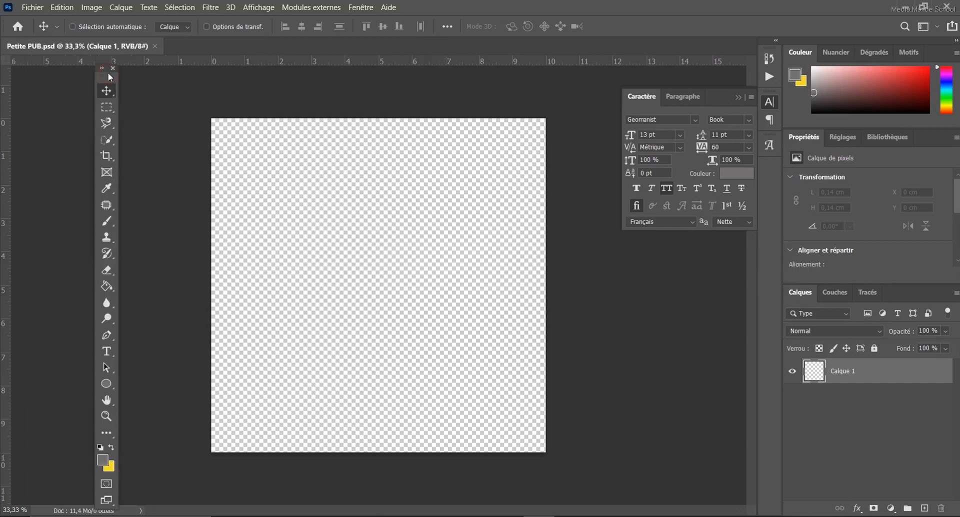
# Step: Shift the floating toolbar slightly and look through the rectangular marquee tool and the variants of the shape tool
pyautogui.moveTo(109, 78); pyautogui.dragTo(118, 71)
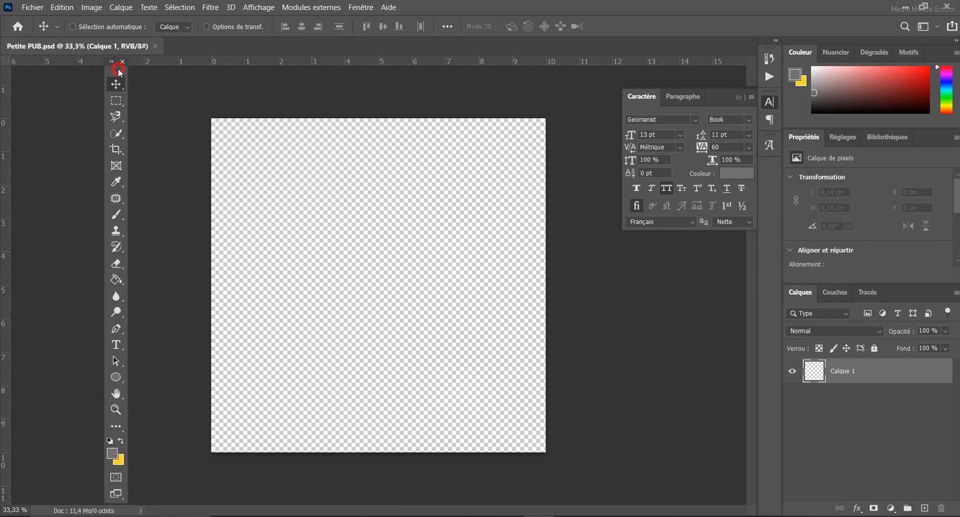
pyautogui.click(118, 104)
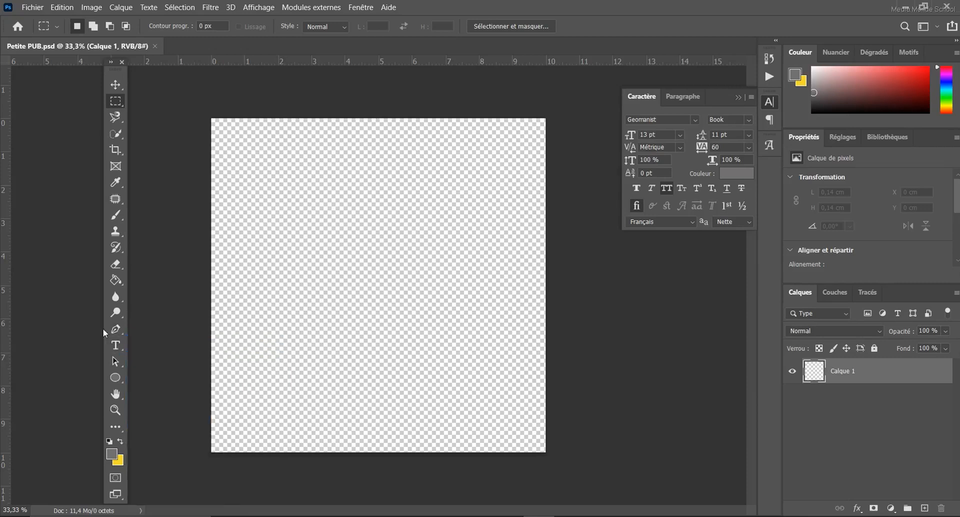
pyautogui.click(122, 381)
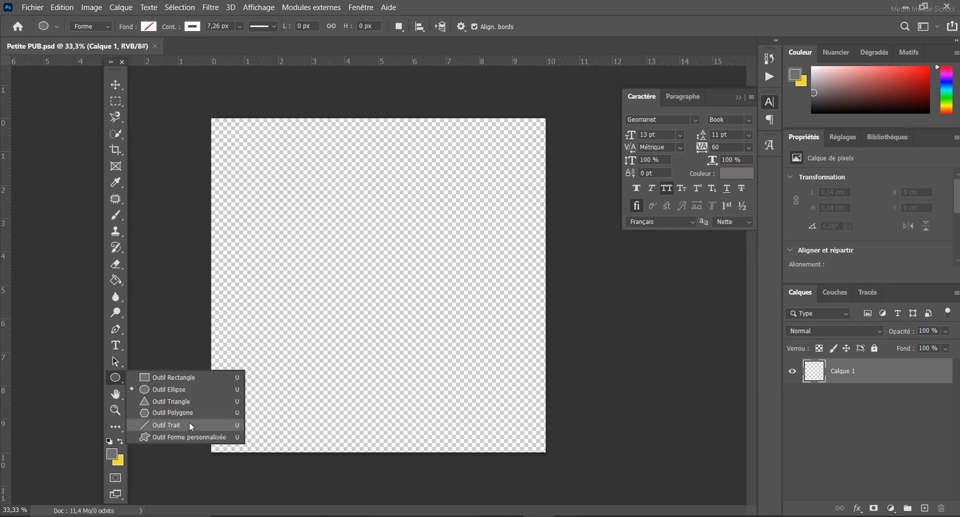
# Step: Zoom into the canvas to 60.5 % and pan around it in several directions with the Hand tool
pyautogui.click(115, 395)
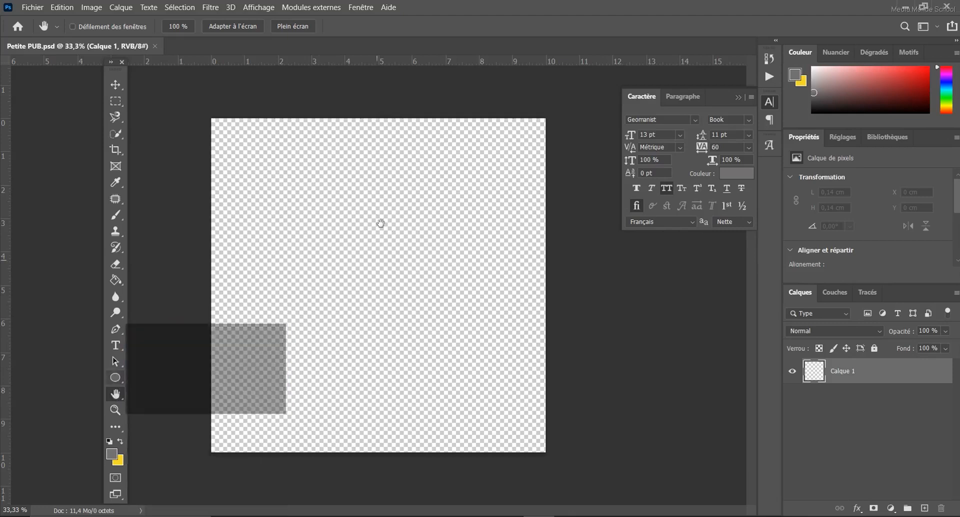
pyautogui.moveTo(411, 184); pyautogui.dragTo(271, 297)
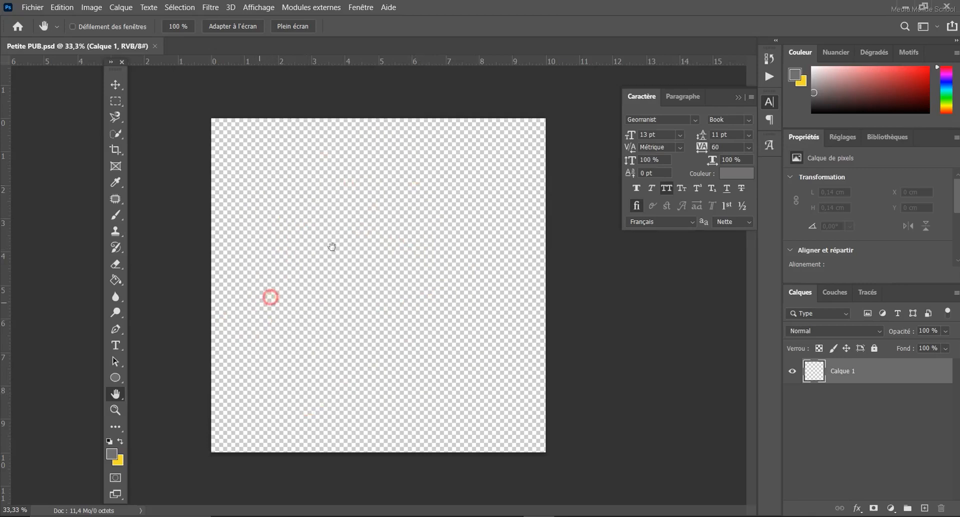
pyautogui.click(387, 124)
pyautogui.scroll(5, 431, 234)
pyautogui.moveTo(317, 161); pyautogui.dragTo(570, 310)
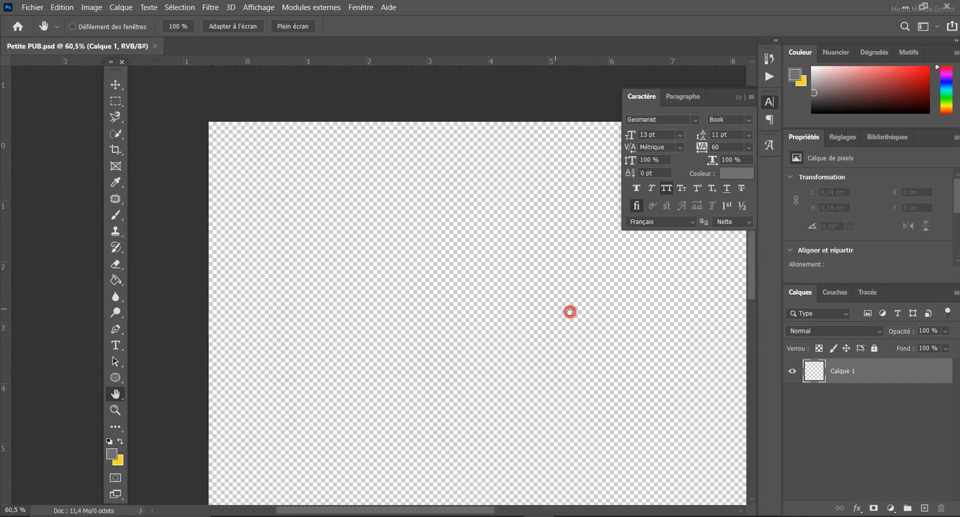
pyautogui.moveTo(413, 187); pyautogui.dragTo(284, 271)
pyautogui.moveTo(401, 341); pyautogui.dragTo(369, 95)
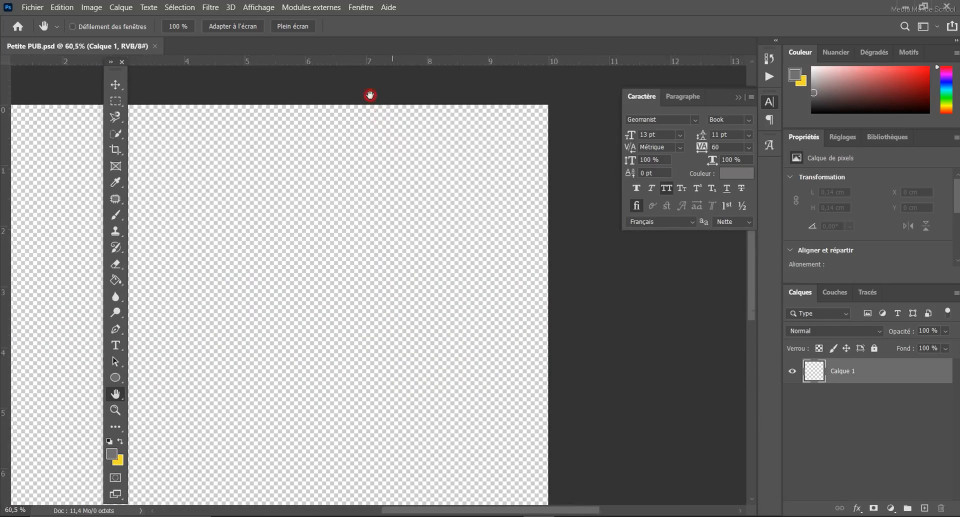
pyautogui.moveTo(506, 379); pyautogui.dragTo(456, 74)
pyautogui.moveTo(255, 228); pyautogui.dragTo(464, 346)
pyautogui.moveTo(385, 247); pyautogui.dragTo(412, 332)
pyautogui.moveTo(400, 268); pyautogui.dragTo(445, 380)
pyautogui.moveTo(410, 301); pyautogui.dragTo(313, 452)
pyautogui.moveTo(385, 321); pyautogui.dragTo(387, 388)
pyautogui.moveTo(366, 219); pyautogui.dragTo(423, 182)
pyautogui.moveTo(395, 328); pyautogui.dragTo(492, 410)
pyautogui.moveTo(475, 130); pyautogui.dragTo(398, 157)
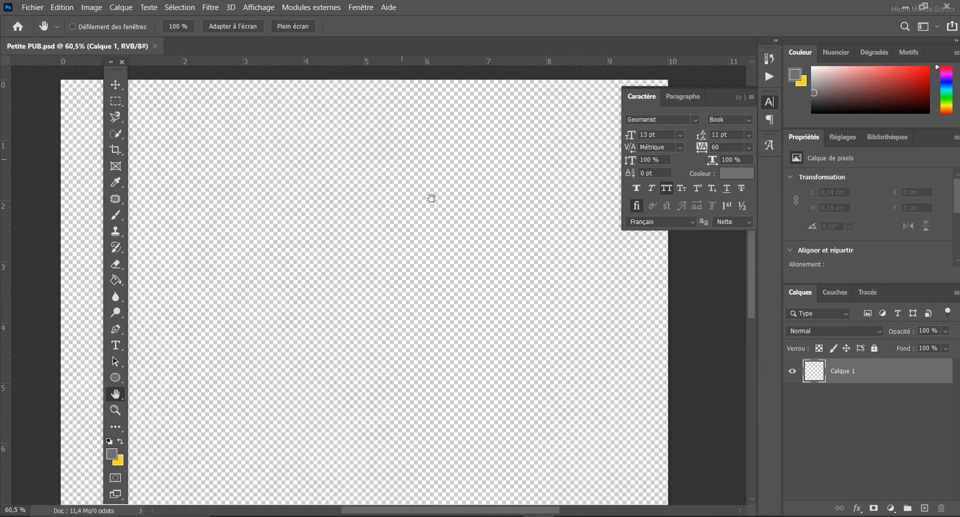
pyautogui.moveTo(435, 245); pyautogui.dragTo(348, 87)
pyautogui.moveTo(395, 367); pyautogui.dragTo(555, 345)
pyautogui.moveTo(425, 185); pyautogui.dragTo(353, 298)
pyautogui.moveTo(349, 184)
pyautogui.mouseDown()
pyautogui.moveTo(356, 227)
pyautogui.moveTo(342, 271)
pyautogui.moveTo(359, 231)
pyautogui.moveTo(345, 210)
pyautogui.moveTo(358, 220)
pyautogui.moveTo(353, 255)
pyautogui.mouseUp()
pyautogui.moveTo(243, 175); pyautogui.dragTo(268, 251)
pyautogui.moveTo(410, 193); pyautogui.dragTo(330, 336)
pyautogui.moveTo(265, 187); pyautogui.dragTo(354, 169)
pyautogui.moveTo(379, 251)
pyautogui.mouseDown()
pyautogui.moveTo(362, 220)
pyautogui.moveTo(371, 213)
pyautogui.mouseUp()
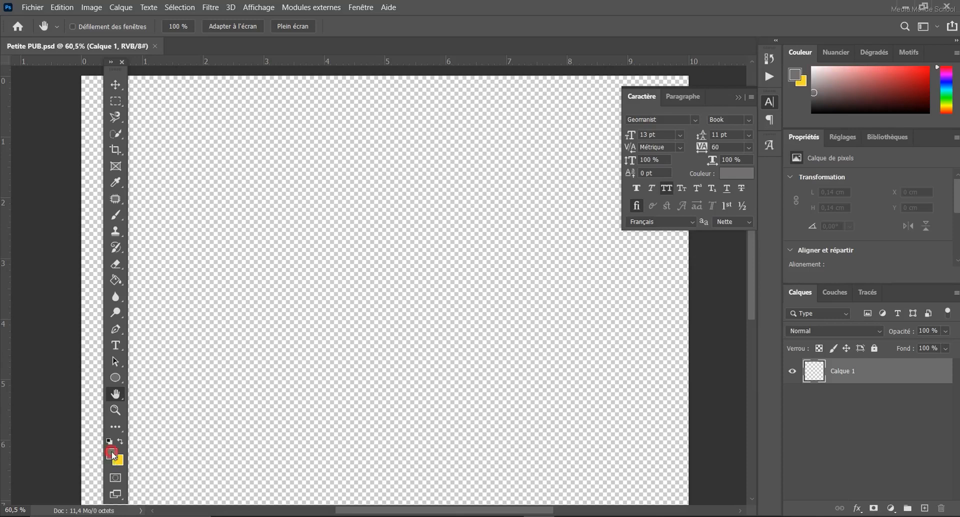
# Step: Bring up the foreground colour picker and try out various shades of the red hue
pyautogui.click(112, 454)
pyautogui.moveTo(631, 276); pyautogui.dragTo(413, 133)
pyautogui.moveTo(321, 129); pyautogui.dragTo(298, 132)
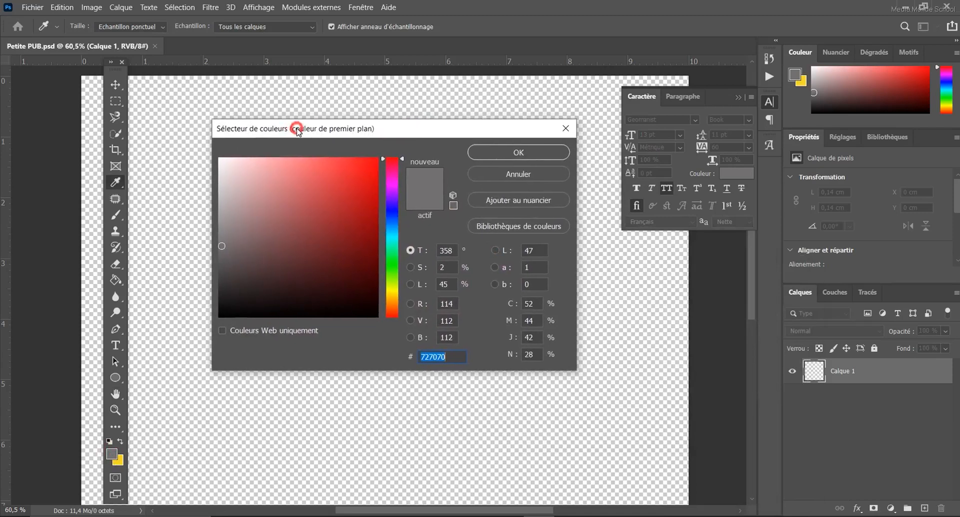
pyautogui.click(239, 168)
pyautogui.click(321, 173)
pyautogui.click(354, 229)
pyautogui.click(317, 272)
pyautogui.click(354, 172)
pyautogui.click(256, 200)
pyautogui.click(372, 288)
pyautogui.click(367, 216)
pyautogui.click(323, 190)
pyautogui.click(333, 270)
pyautogui.click(269, 269)
pyautogui.click(311, 244)
pyautogui.click(344, 259)
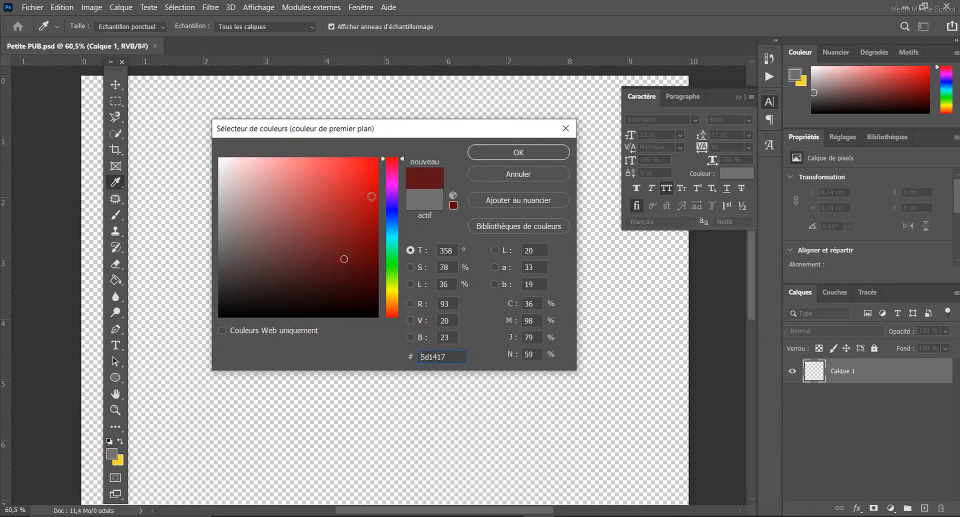
# Step: Set the foreground colour to the light blue #3097ee
pyautogui.click(340, 192)
pyautogui.click(391, 226)
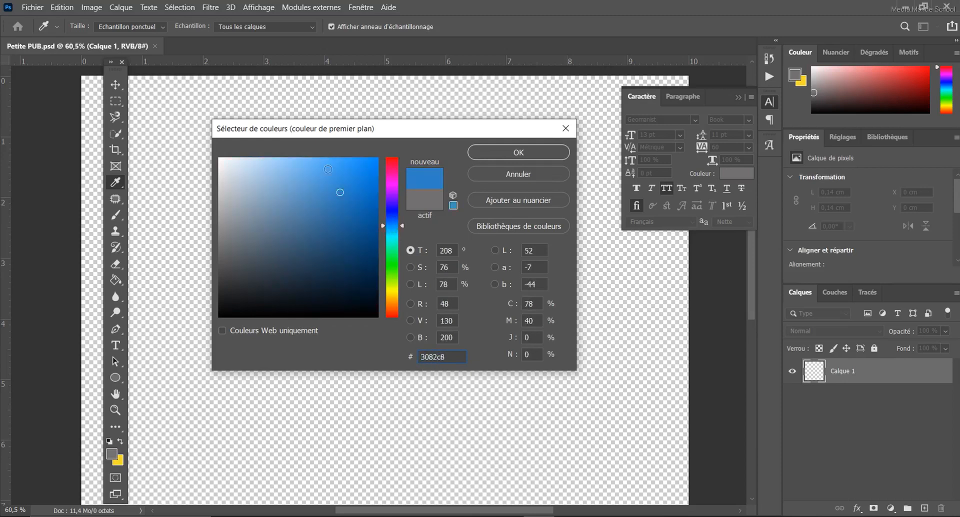
pyautogui.click(346, 168)
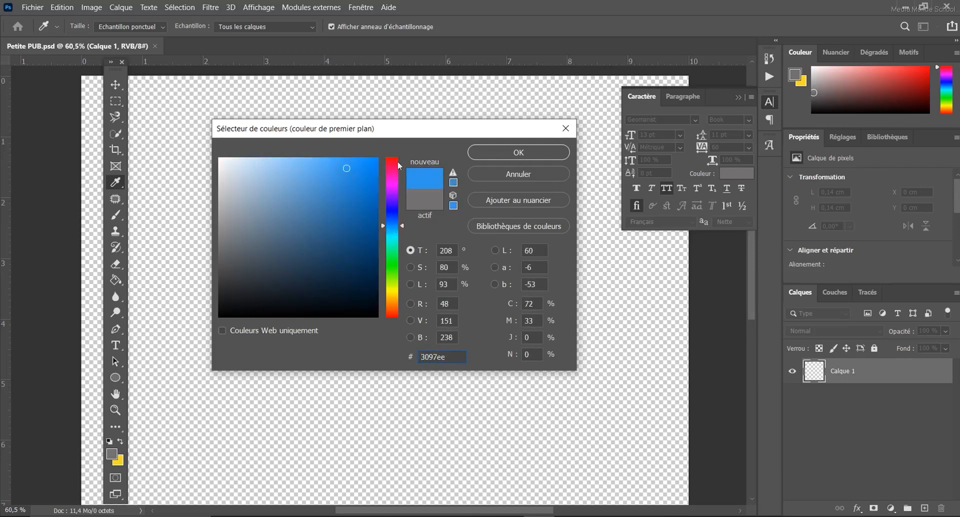
pyautogui.doubleClick(444, 357)
pyautogui.click(493, 152)
pyautogui.press('h')
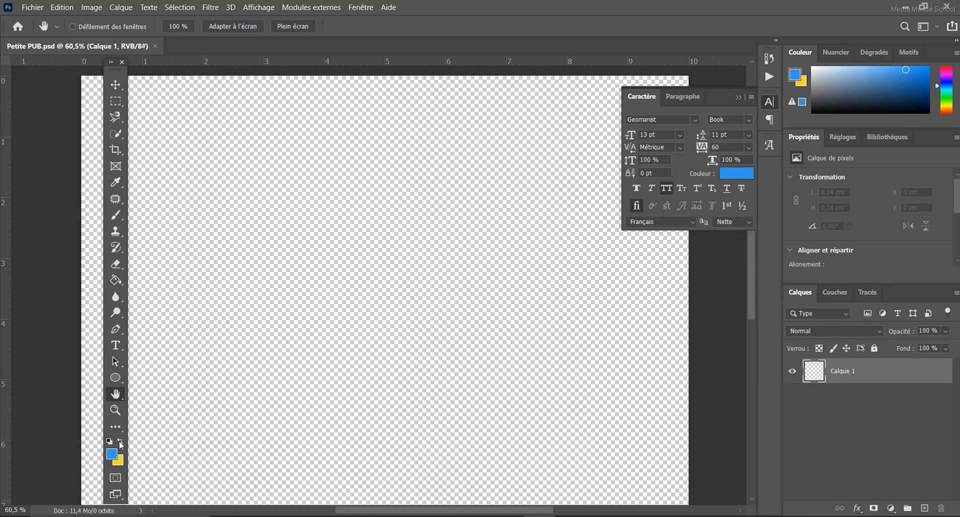
# Step: Swap the foreground and background colours and reset them to the default black and white
pyautogui.click(121, 442)
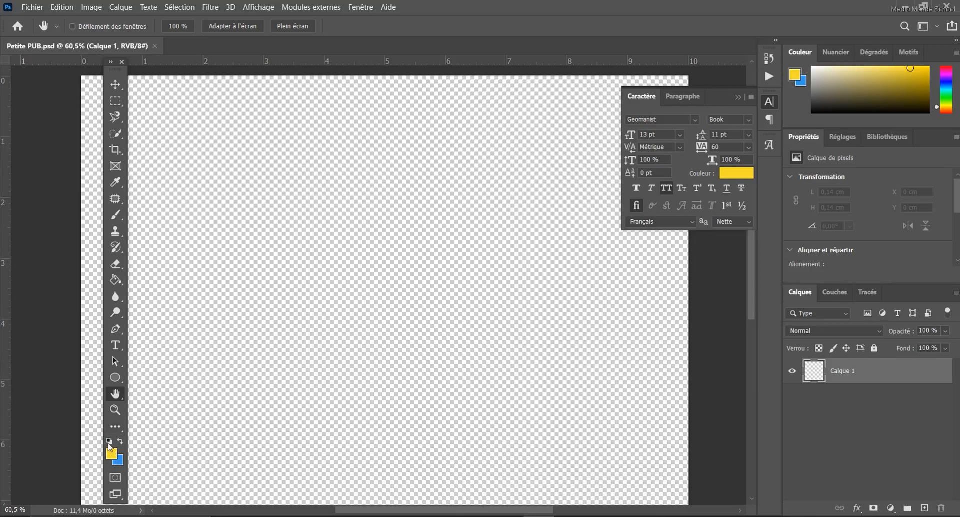
pyautogui.click(109, 442)
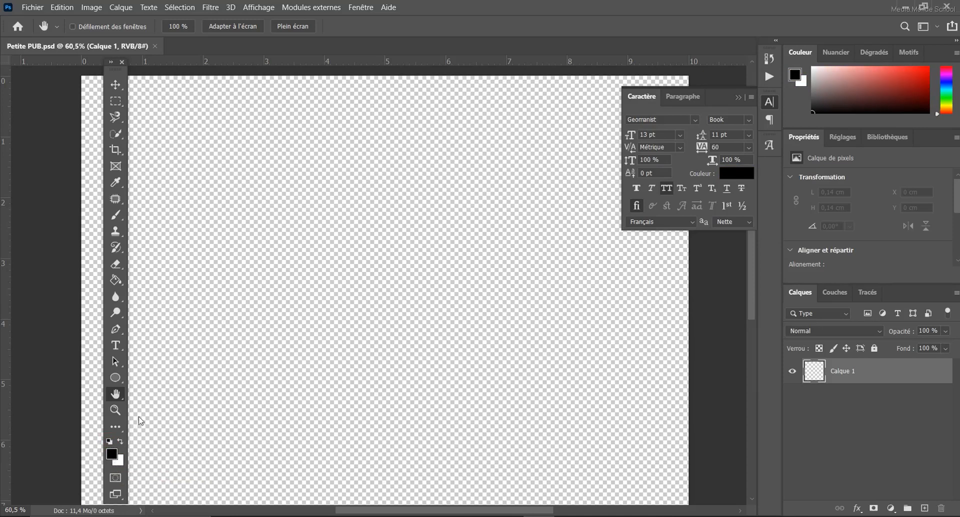
pyautogui.click(120, 441)
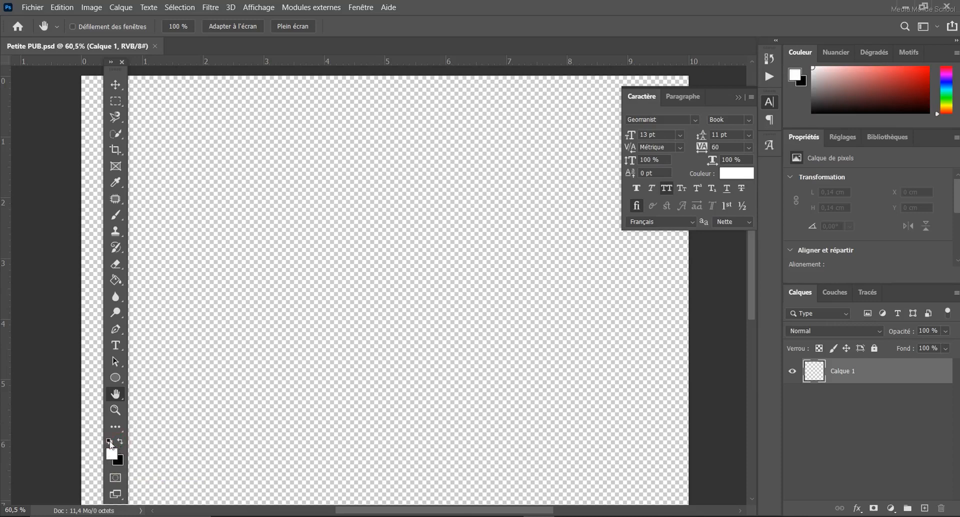
pyautogui.click(109, 442)
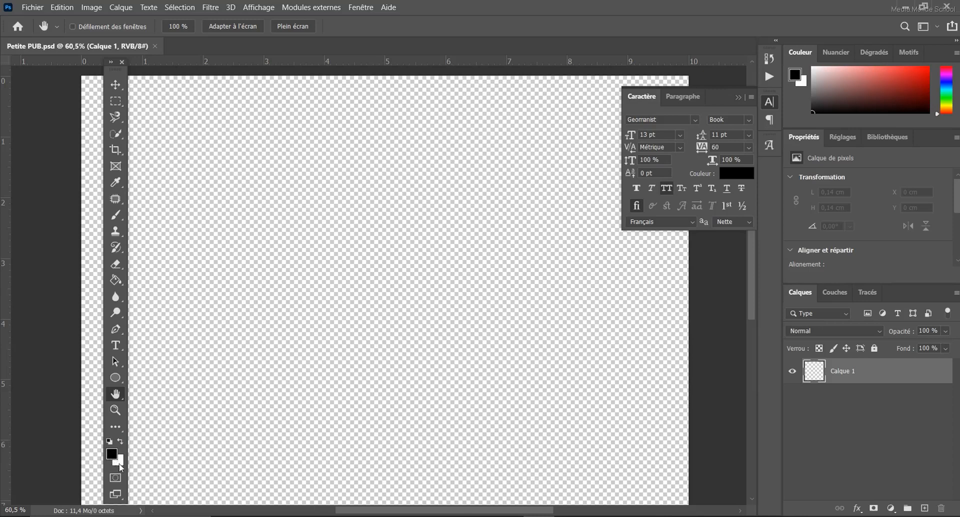
# Step: Set the foreground colour to red #a62e2e and the background colour to blue #3b23c8
pyautogui.click(115, 458)
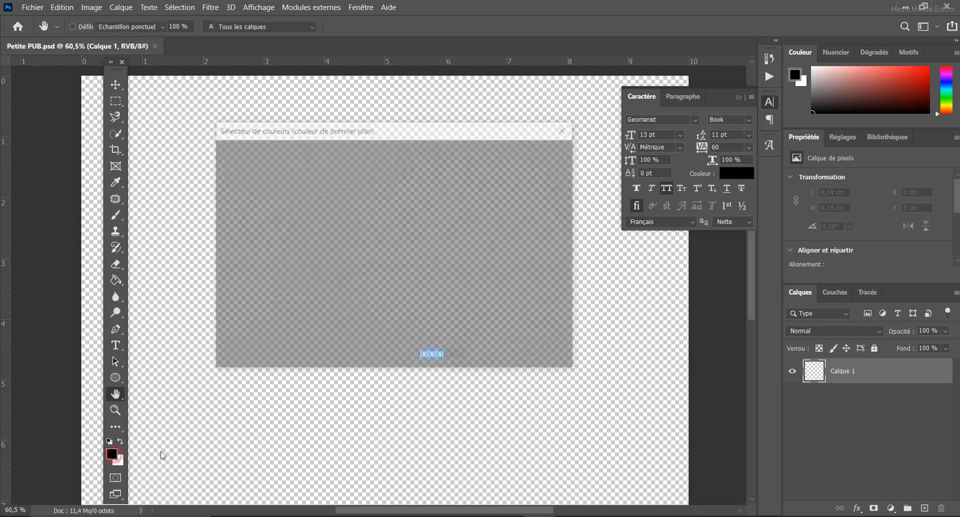
pyautogui.click(335, 213)
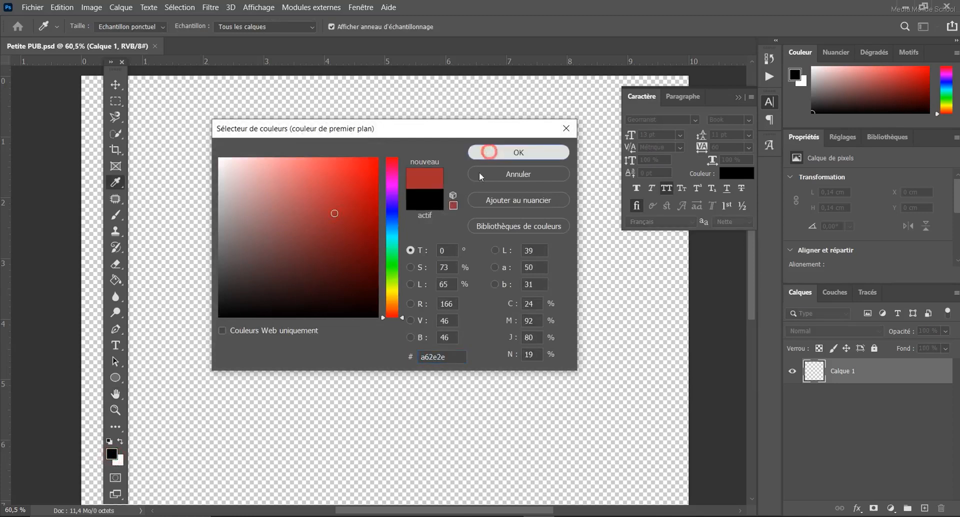
pyautogui.click(489, 152)
pyautogui.click(117, 461)
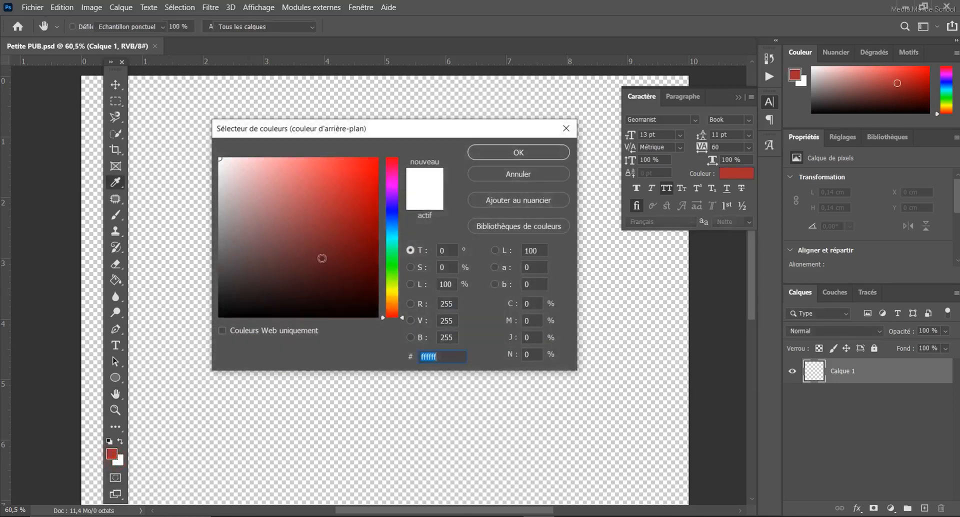
pyautogui.click(391, 207)
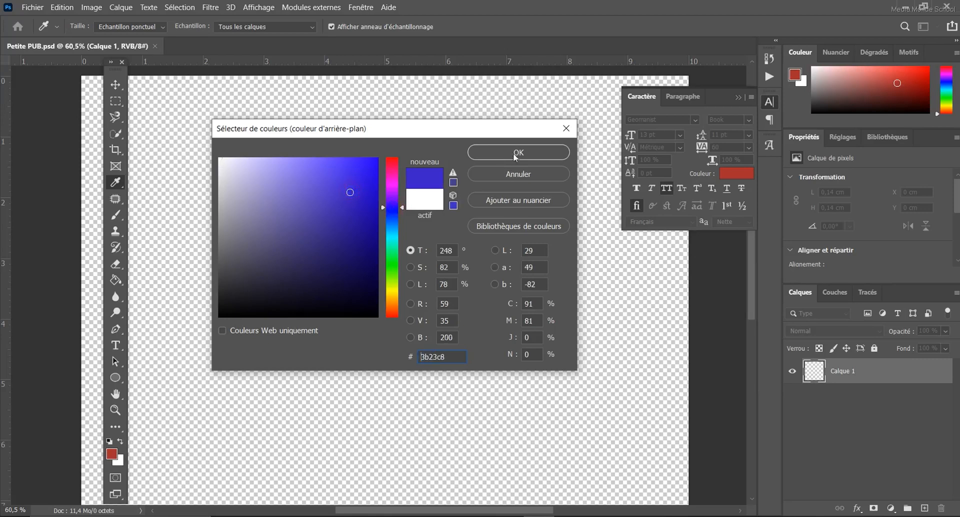
pyautogui.click(517, 152)
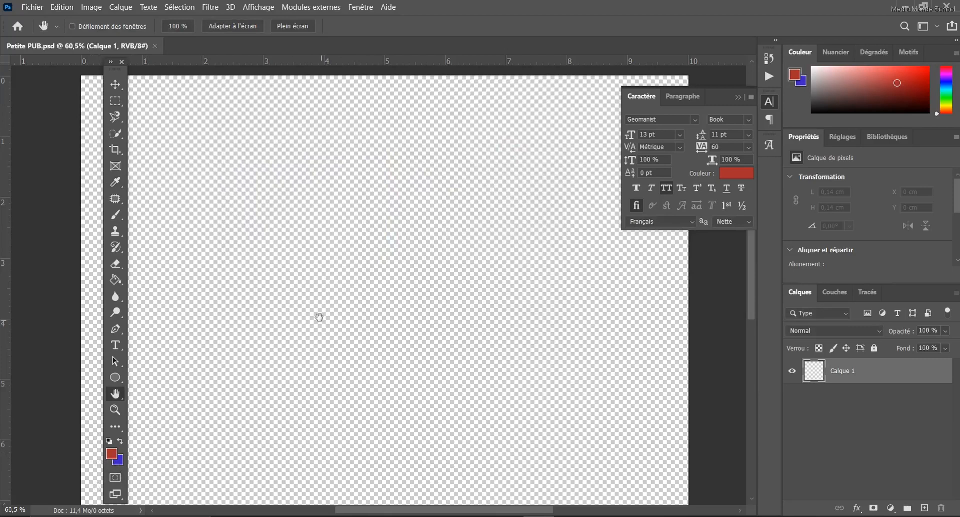
# Step: Activate the Move tool and dock the floating toolbar back at the edge of the workspace
pyautogui.click(116, 85)
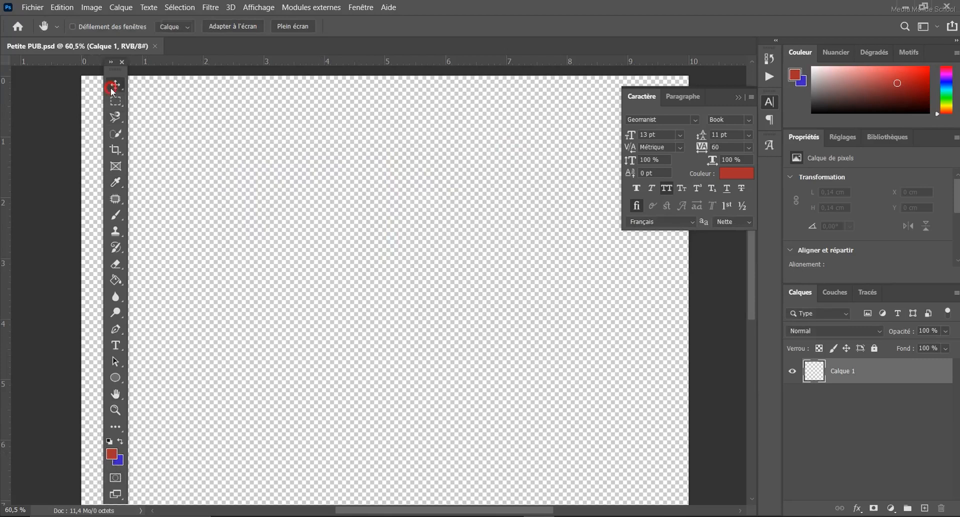
pyautogui.scroll(1, 338, 336)
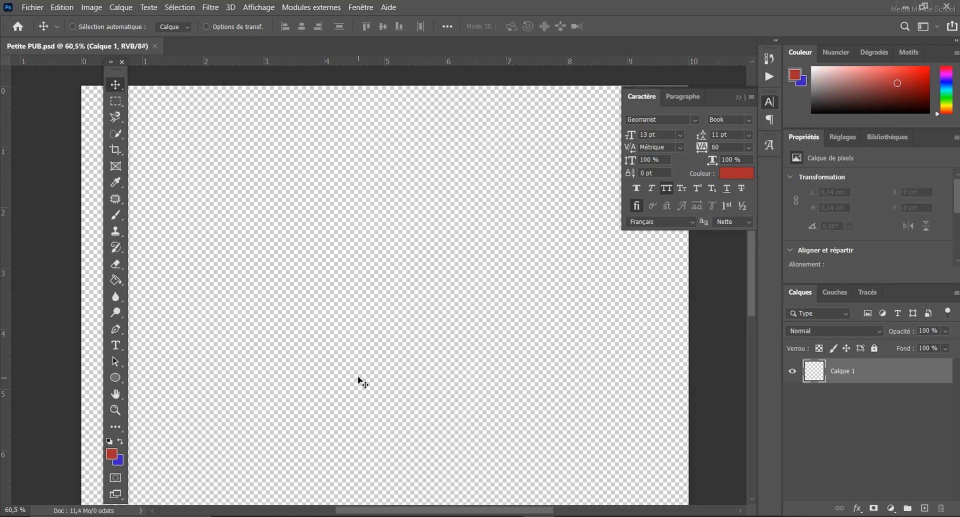
pyautogui.scroll(-1, 262, 339)
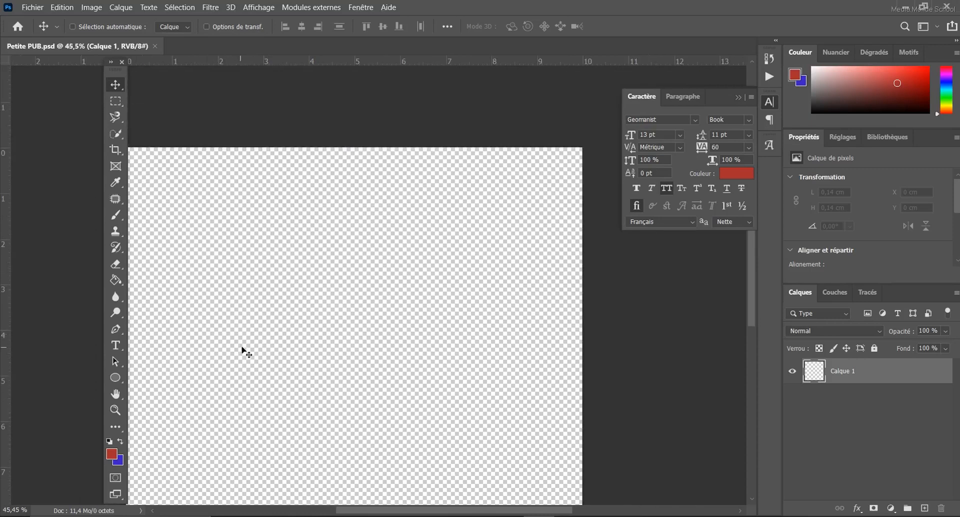
pyautogui.moveTo(334, 298); pyautogui.dragTo(322, 261)
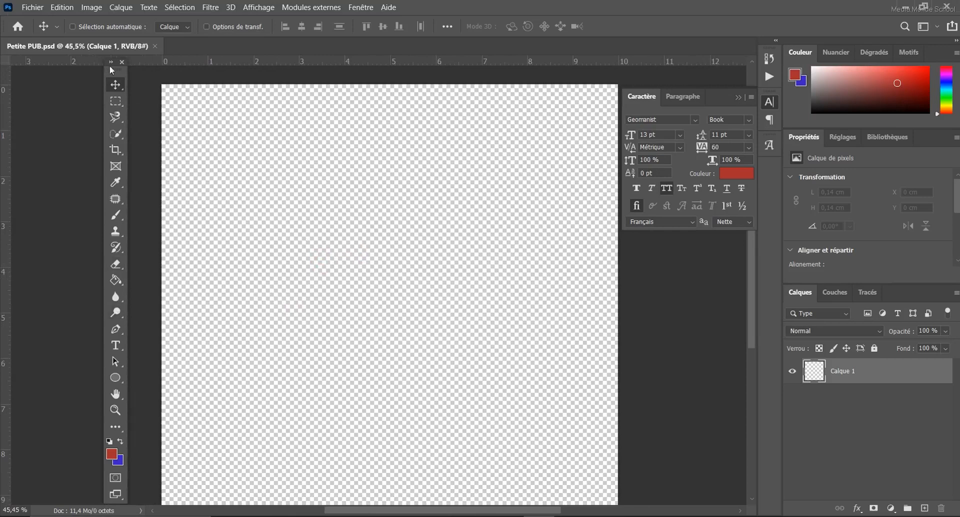
pyautogui.moveTo(116, 71); pyautogui.dragTo(11, 79)
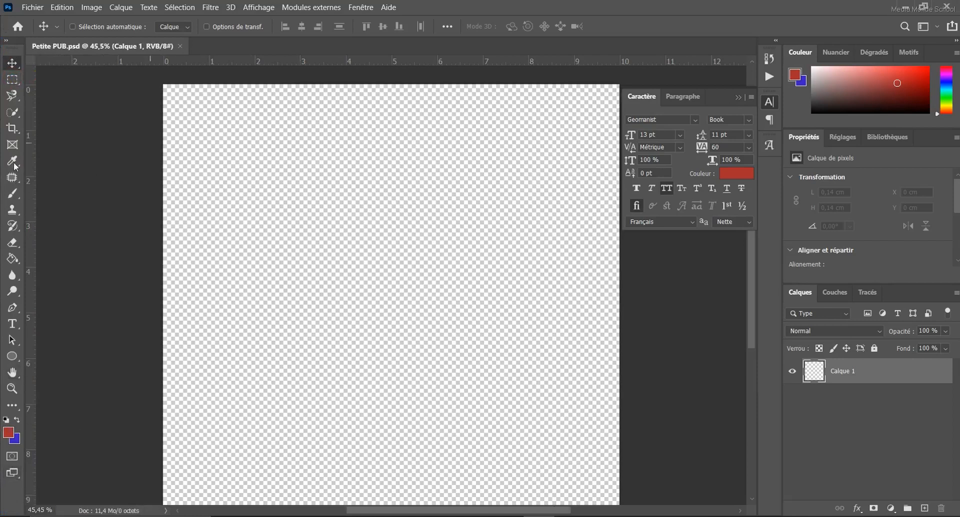
# Step: Add the red point text "BONJOUR" near the middle of the canvas and shift it slightly to the right
pyautogui.scroll(-2, 357, 150)
pyautogui.scroll(4, 357, 151)
pyautogui.scroll(-1, 358, 152)
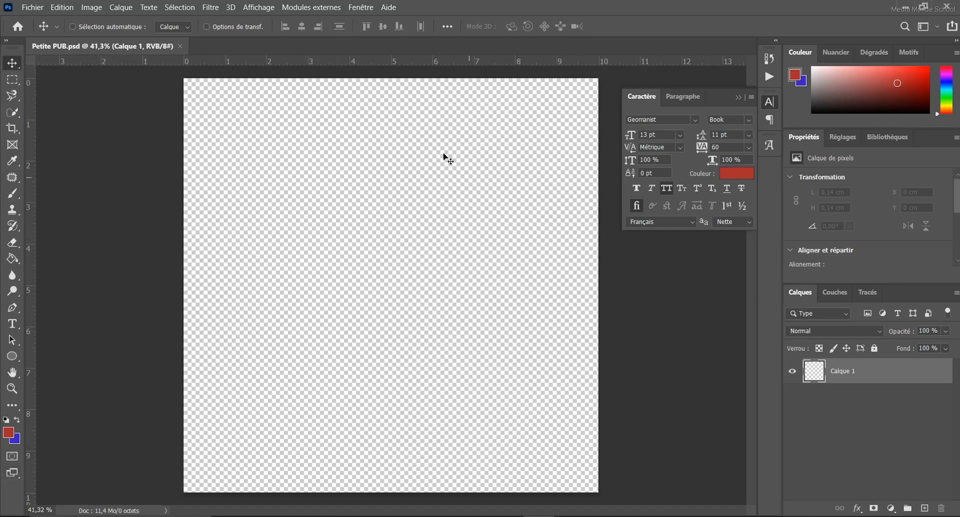
pyautogui.click(13, 324)
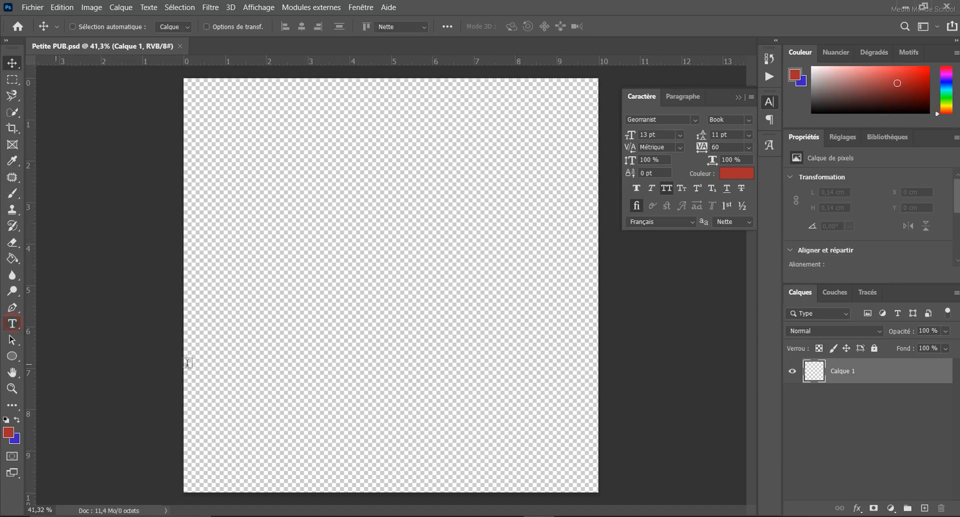
pyautogui.click(301, 259)
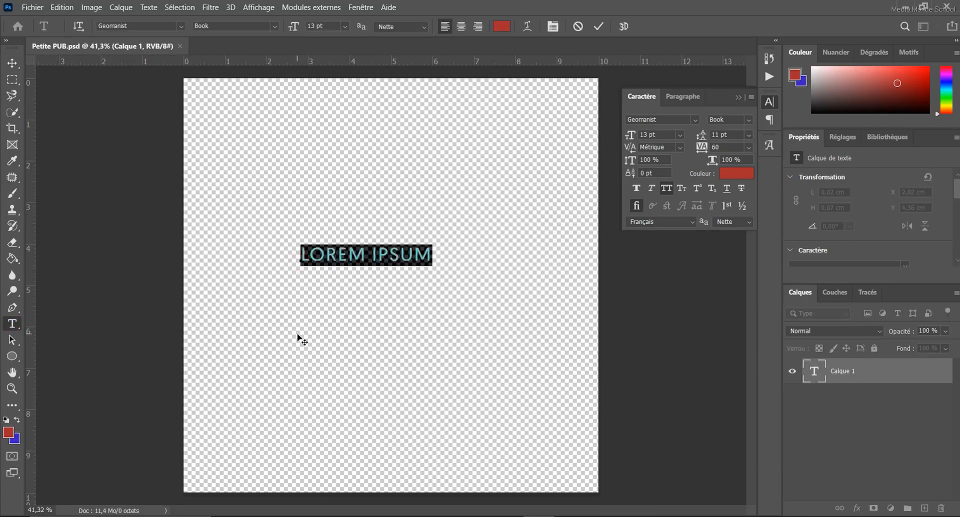
pyautogui.write('BI')
pyautogui.write('ONJOU')
pyautogui.write('R')
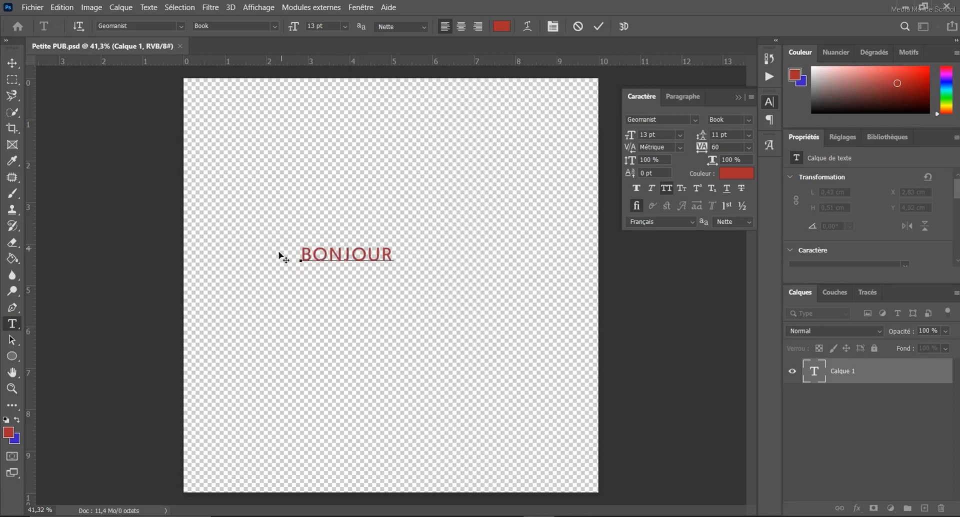
pyautogui.click(376, 297)
pyautogui.moveTo(376, 296); pyautogui.dragTo(409, 302)
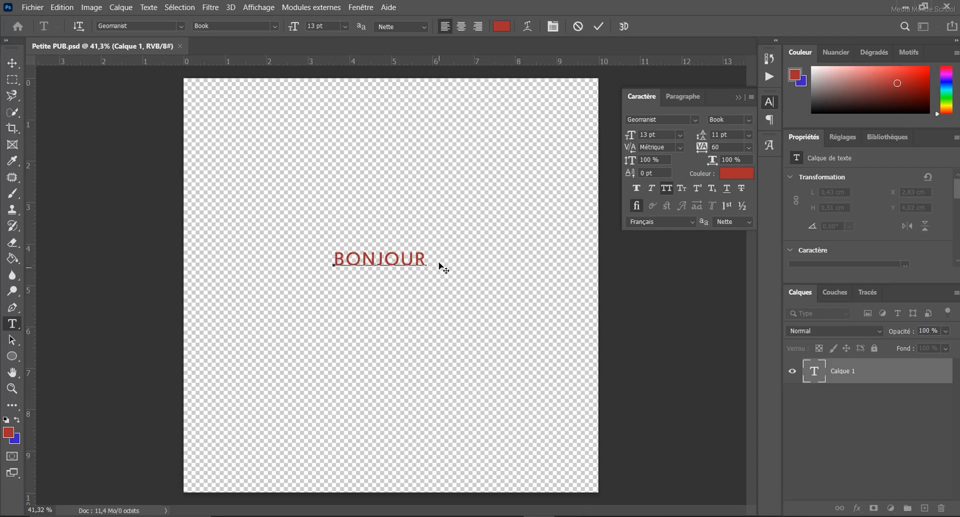
# Step: Commit the BONJOUR text and move it slightly down and to the right with the Move tool
pyautogui.click(13, 63)
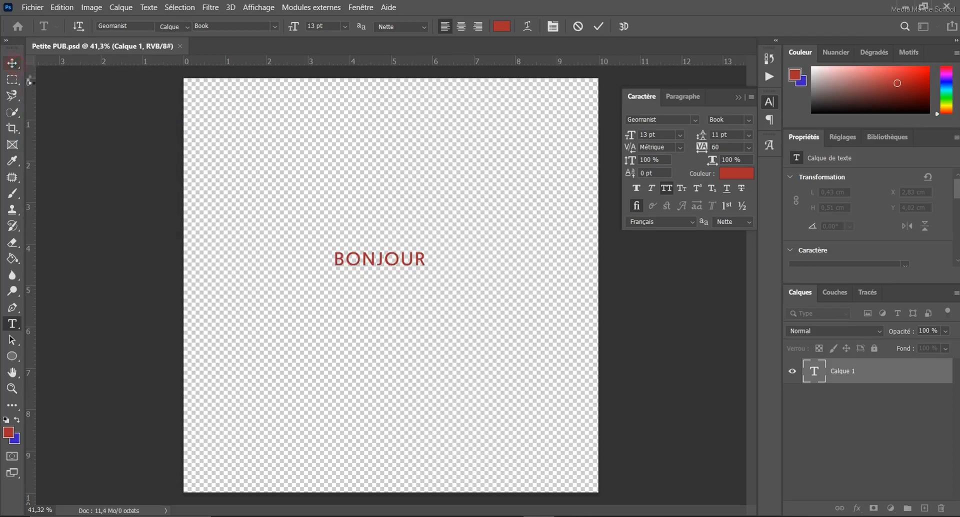
pyautogui.moveTo(364, 253); pyautogui.dragTo(423, 340)
pyautogui.moveTo(451, 262); pyautogui.dragTo(411, 268)
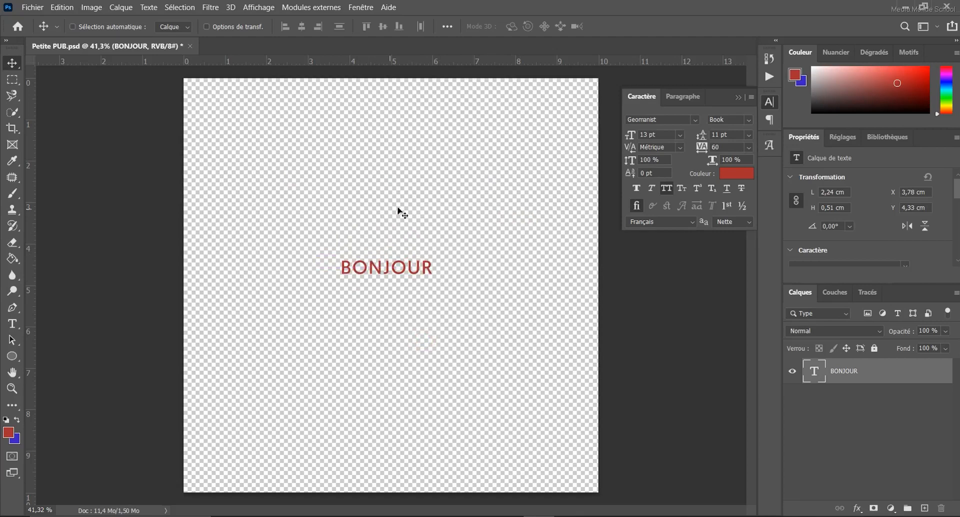
# Step: Enlarge the BONJOUR text to 32 pt and move it left toward the middle of the canvas
pyautogui.moveTo(629, 138); pyautogui.dragTo(642, 135)
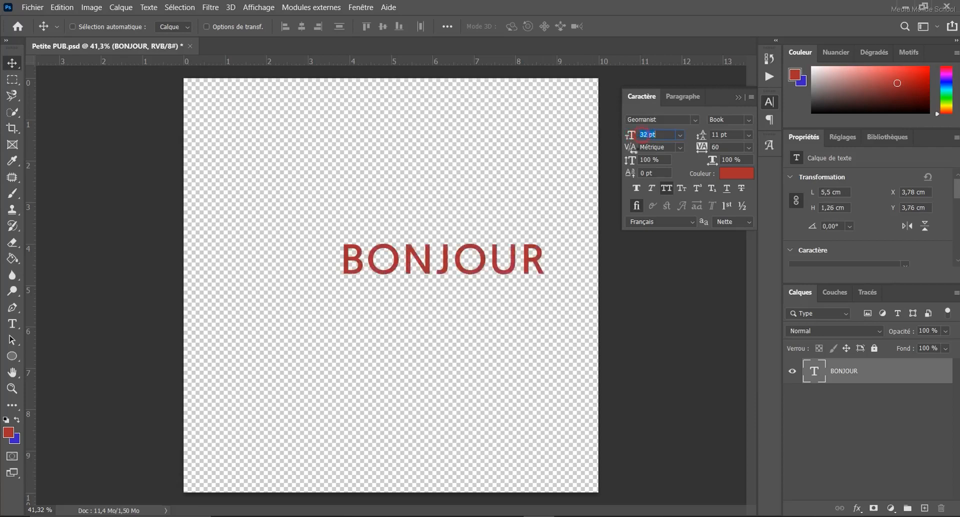
pyautogui.moveTo(498, 265); pyautogui.dragTo(443, 265)
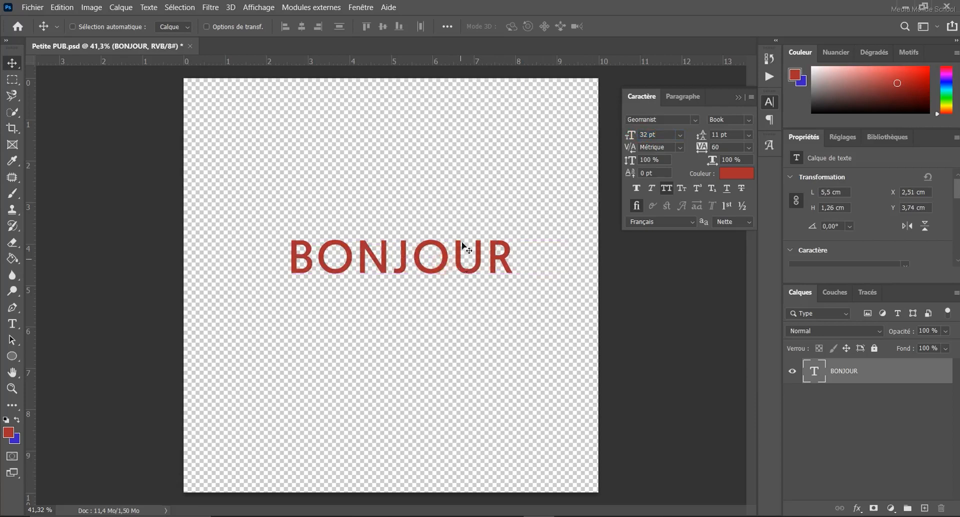
# Step: Preview a range of fonts one after another on the BONJOUR text and apply Arista Pro
pyautogui.click(695, 120)
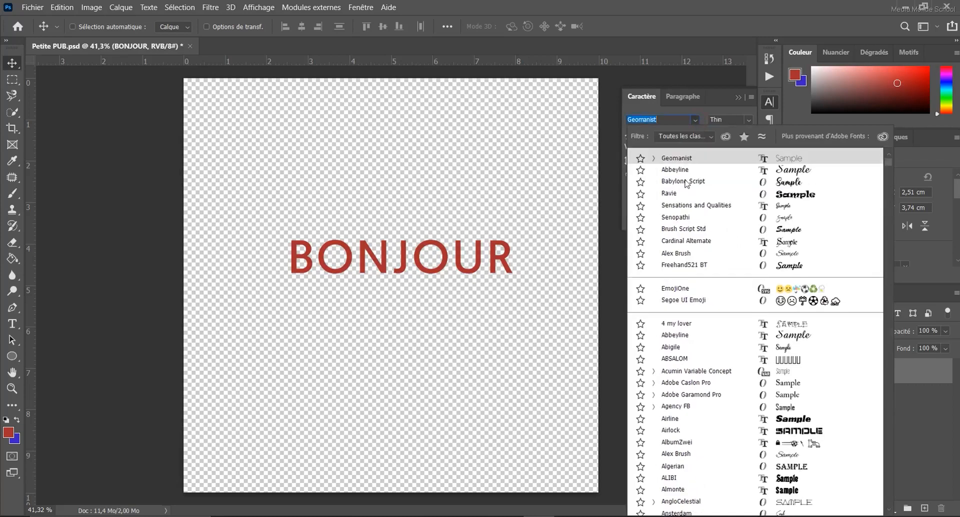
pyautogui.press('Down')
pyautogui.press('Down')
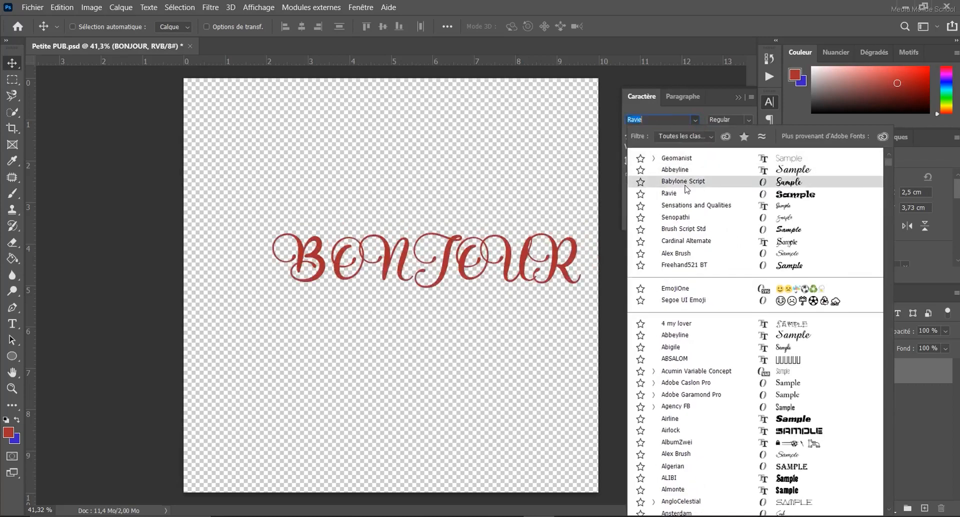
pyautogui.press('Down')
pyautogui.press('Down')
pyautogui.press('Down')
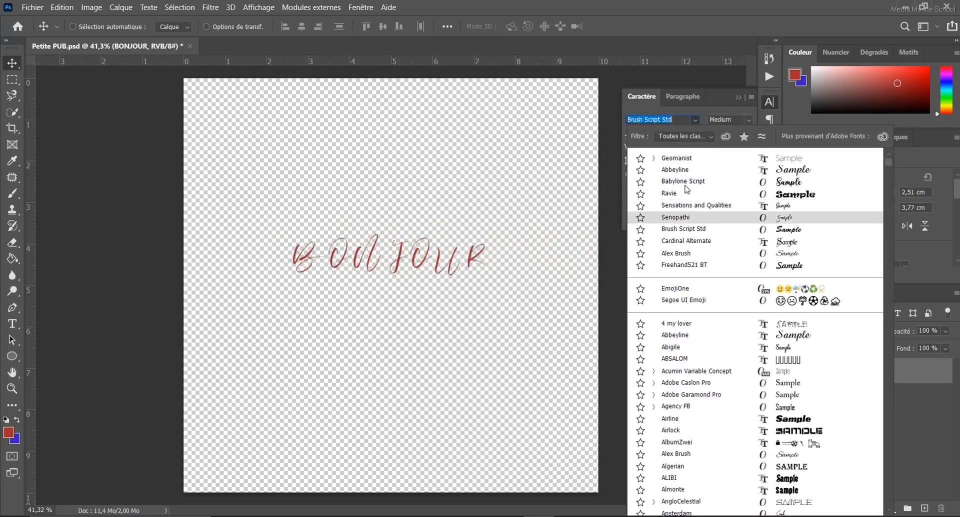
pyautogui.press('Down')
pyautogui.press('Down')
pyautogui.press('Down')
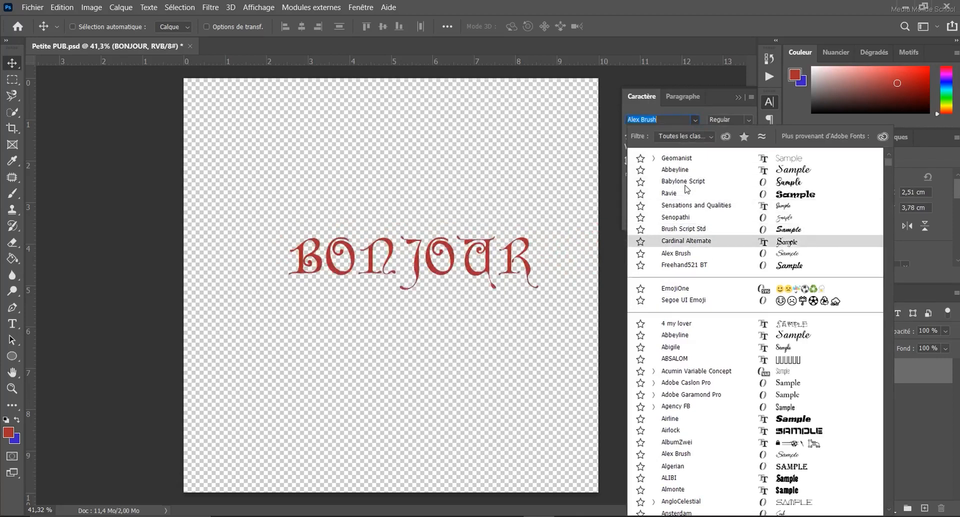
pyautogui.press('Down')
pyautogui.press('Down')
pyautogui.press('Down')
pyautogui.press('Down')
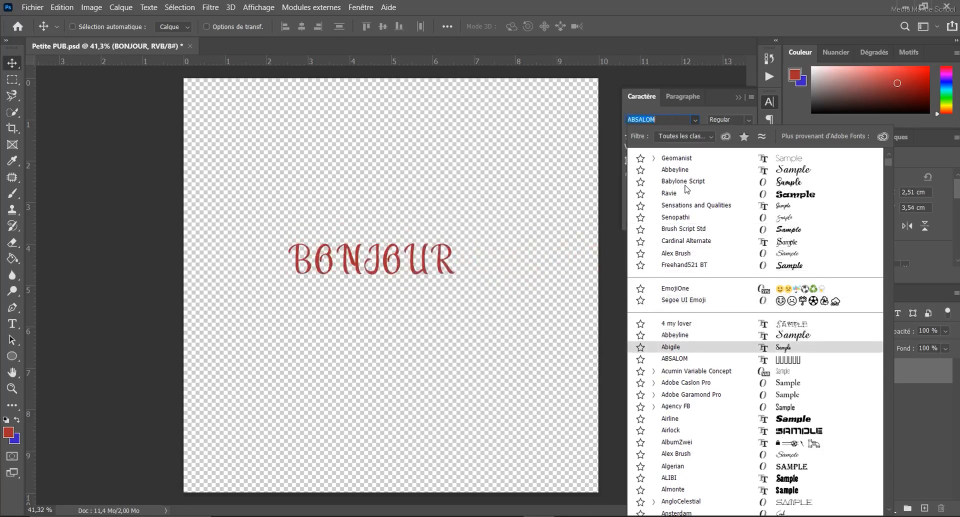
pyautogui.press('Down')
pyautogui.press('Up')
pyautogui.press('Up')
pyautogui.press('Down')
pyautogui.press('Down')
pyautogui.press('Down')
pyautogui.press('Down')
pyautogui.press('Down')
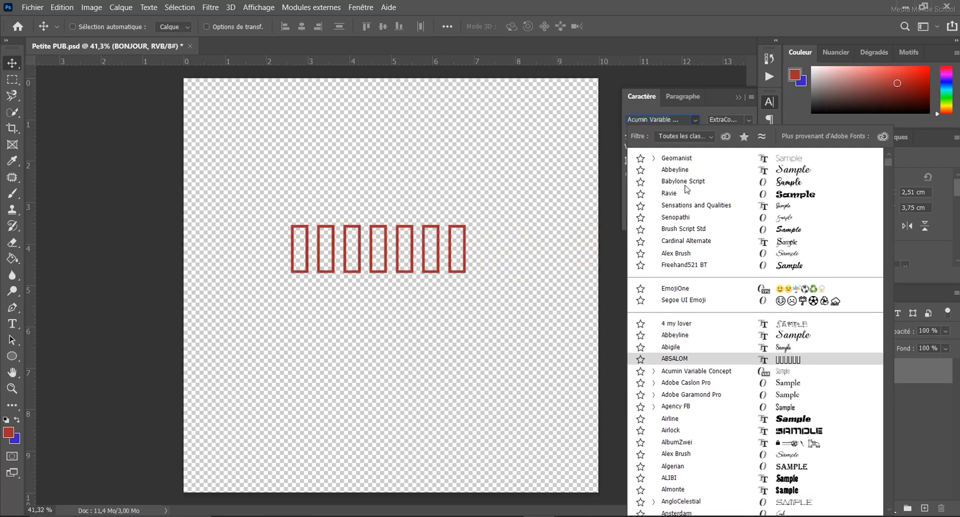
pyautogui.press('Down')
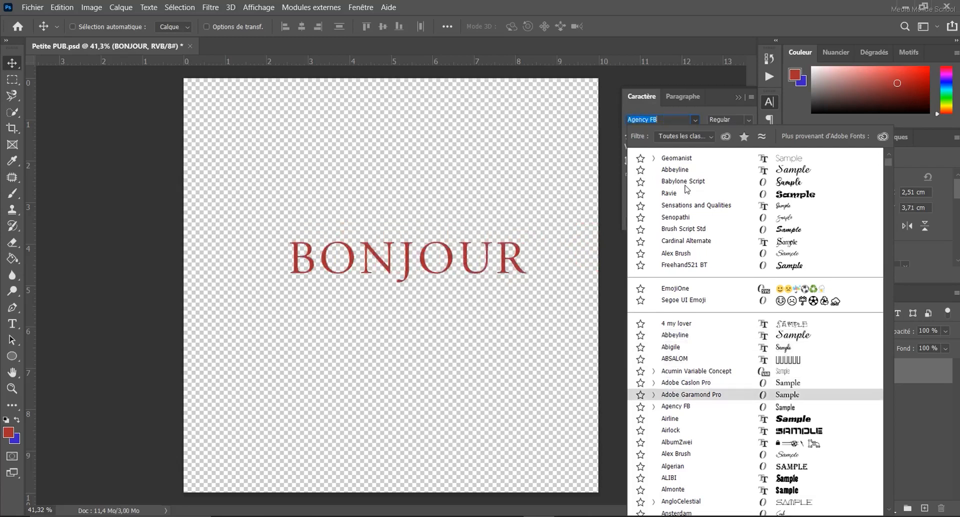
pyautogui.press('Down')
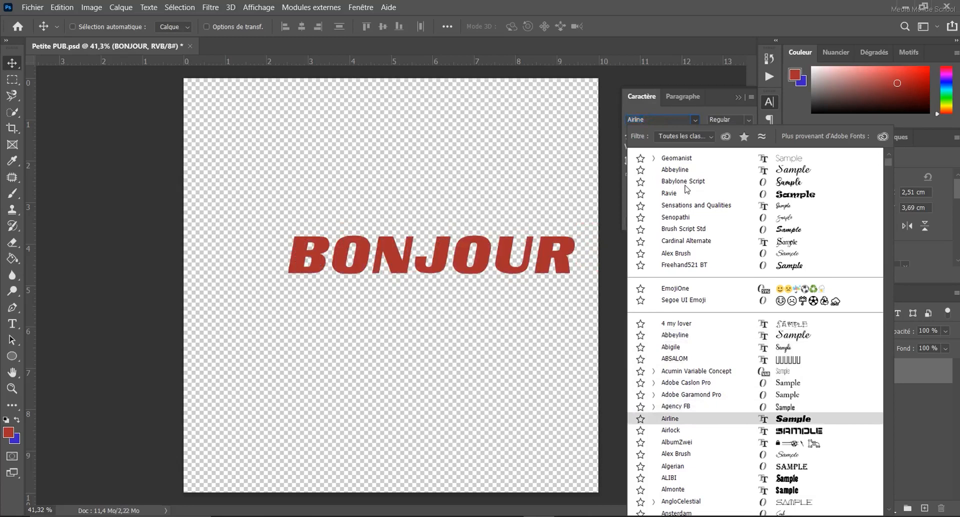
pyautogui.press('Down')
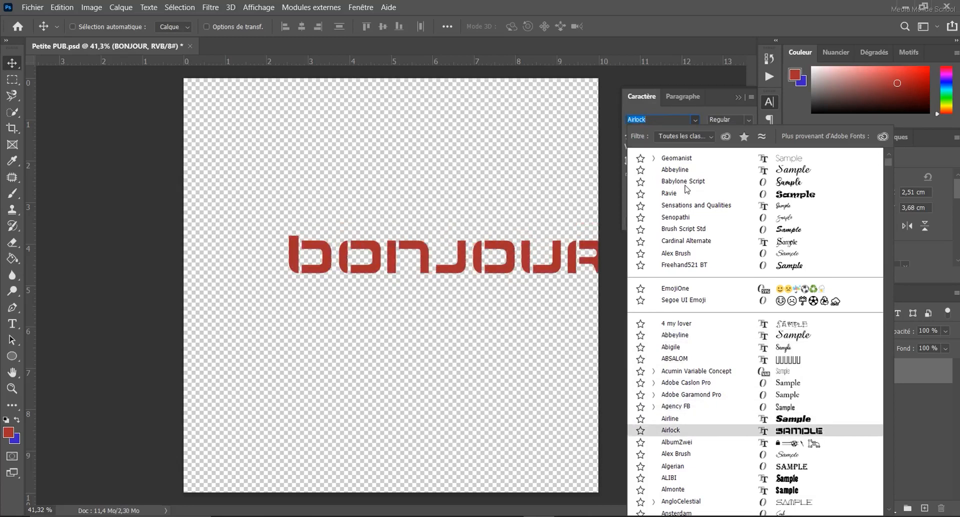
pyautogui.press('Down')
pyautogui.press('Down')
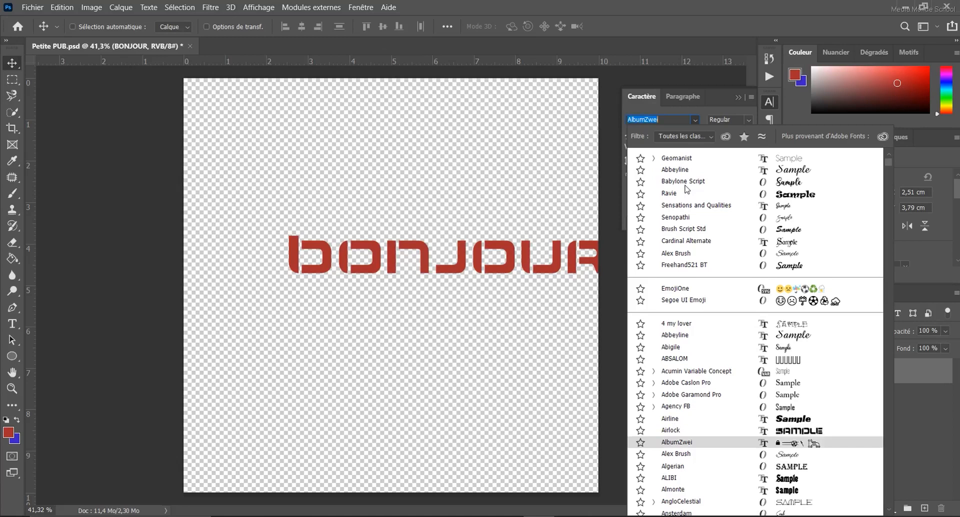
pyautogui.press('Down')
pyautogui.press('Down')
pyautogui.press('Down')
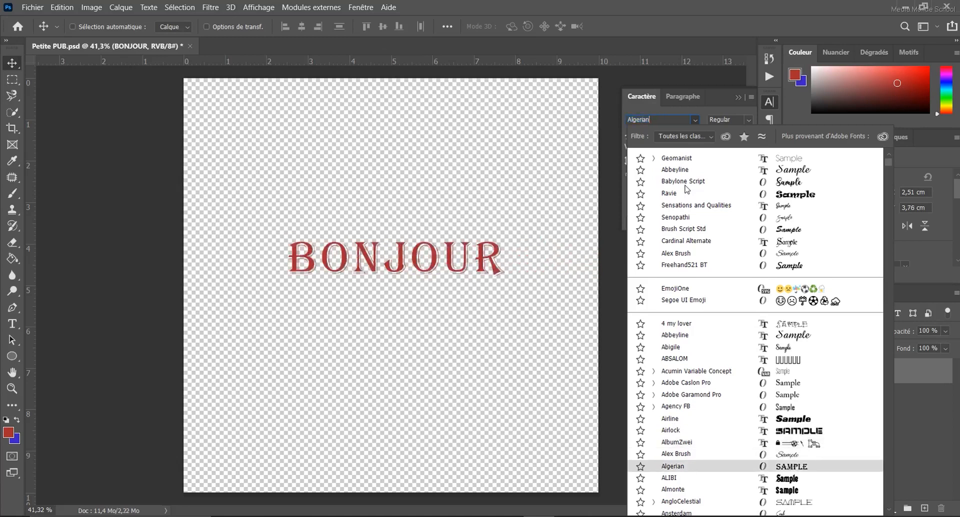
pyautogui.press('Down')
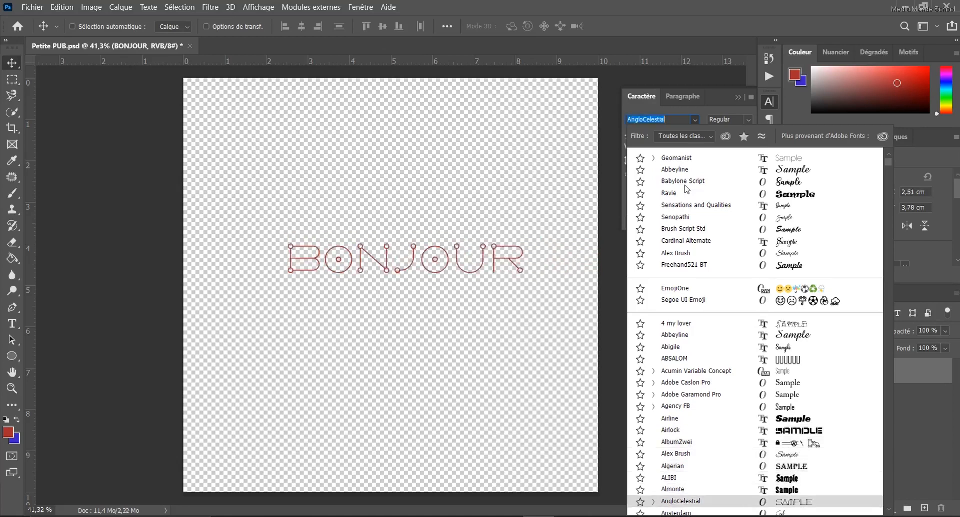
pyautogui.press('Up')
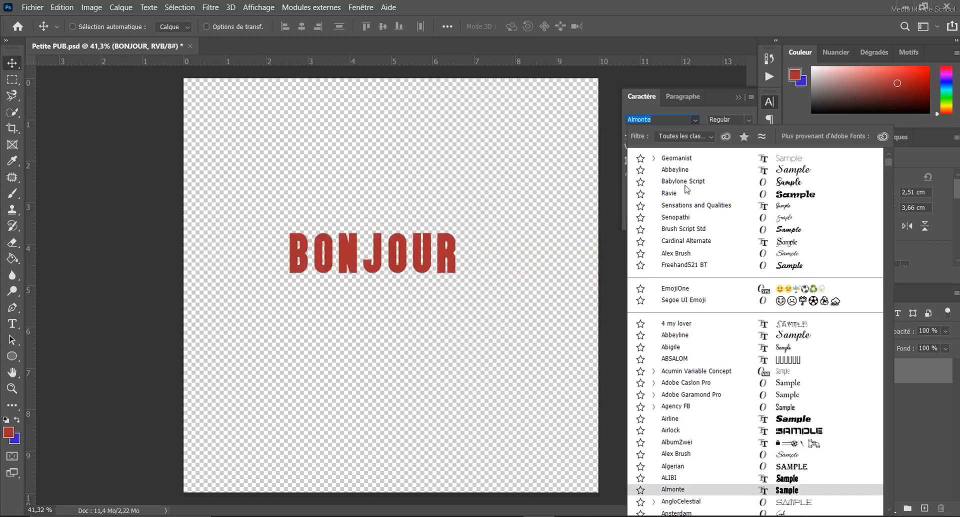
pyautogui.press('Up')
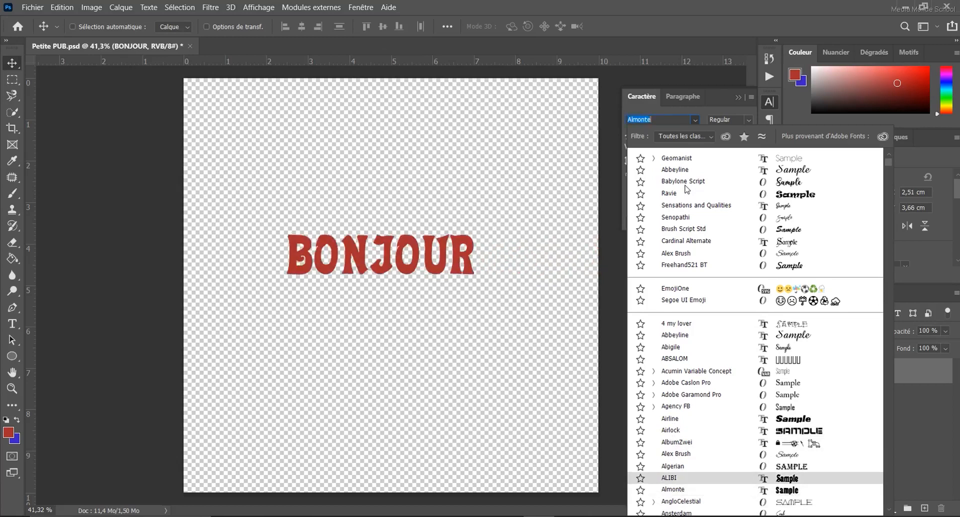
pyautogui.press('Down')
pyautogui.press('Down')
pyautogui.press('Down')
pyautogui.press('Down')
pyautogui.press('Down')
pyautogui.scroll(-5, 771, 386)
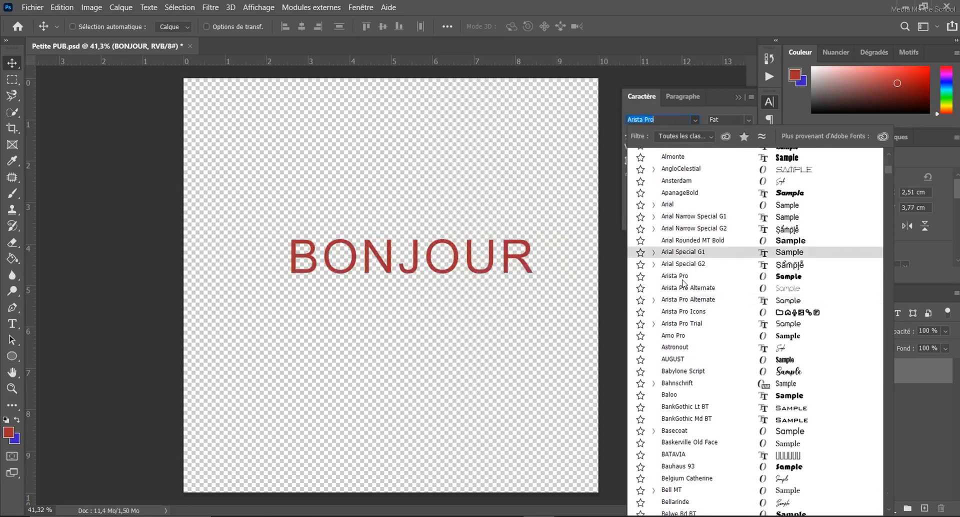
pyautogui.click(682, 278)
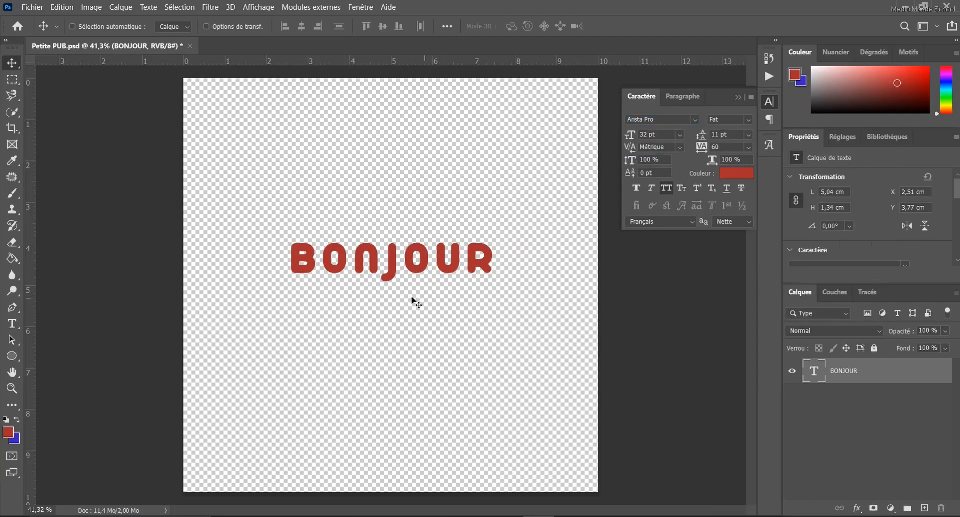
# Step: Nudge the BONJOUR text slightly up and left, and choose Fat as its font style
pyautogui.moveTo(381, 268)
pyautogui.mouseDown()
pyautogui.moveTo(379, 259)
pyautogui.moveTo(376, 283)
pyautogui.moveTo(379, 253)
pyautogui.mouseUp()
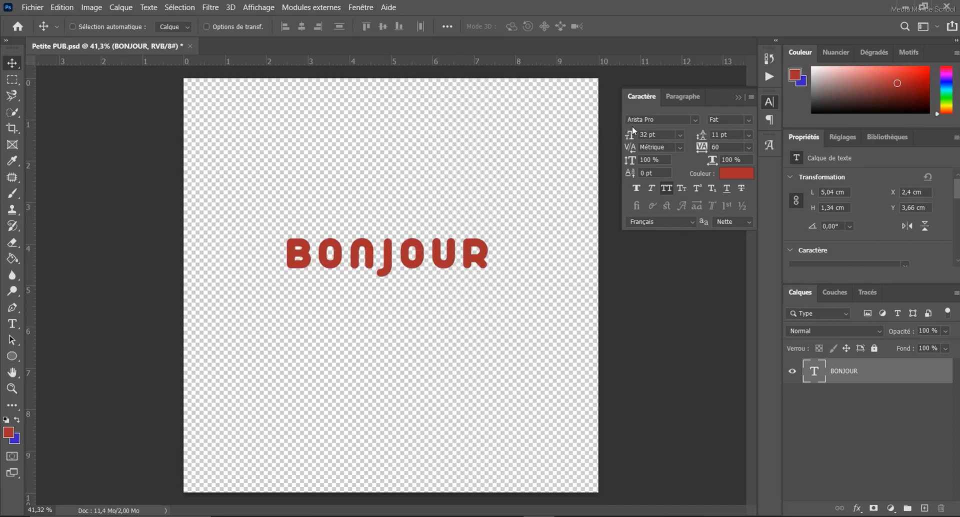
pyautogui.click(747, 122)
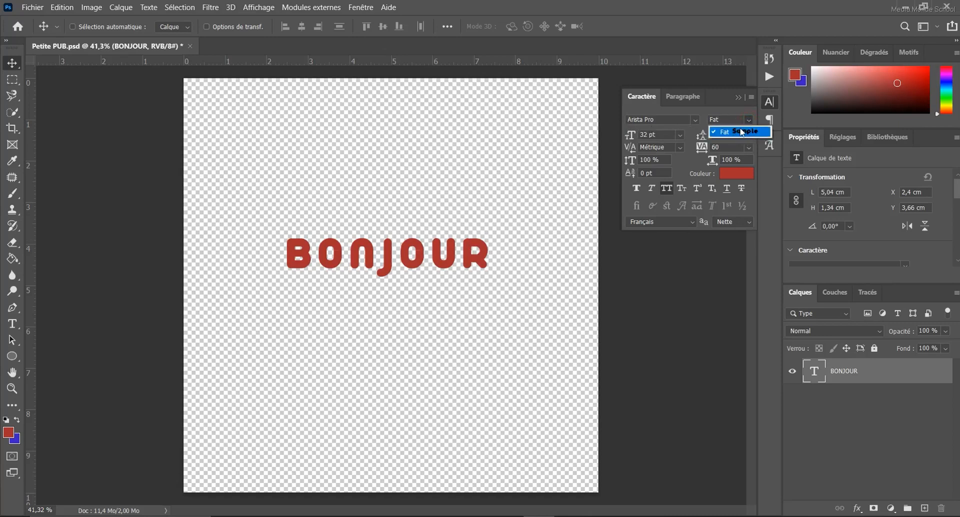
pyautogui.click(739, 131)
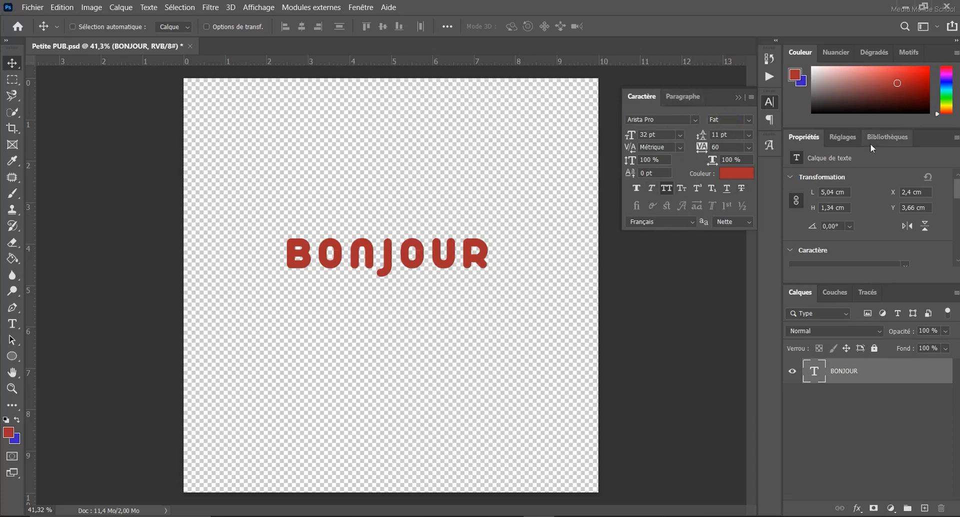
# Step: Set the BONJOUR text's font size to 35 pt and move it slightly down and to the right
pyautogui.doubleClick(645, 135)
pyautogui.write('35')
pyautogui.press('Return')
pyautogui.moveTo(409, 260)
pyautogui.mouseDown()
pyautogui.moveTo(411, 288)
pyautogui.moveTo(412, 268)
pyautogui.mouseUp()
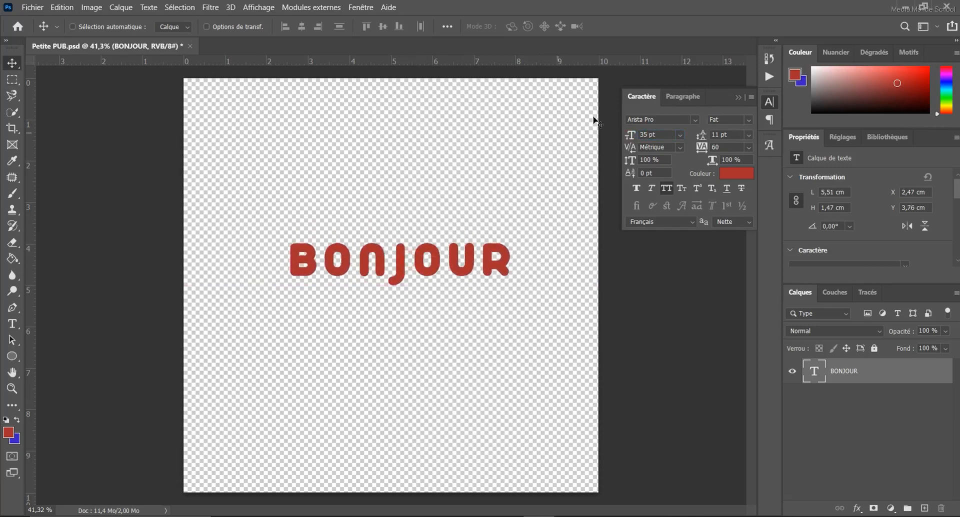
# Step: Centre-align the BONJOUR paragraph and move the text back to the horizontal middle of the canvas
pyautogui.click(684, 97)
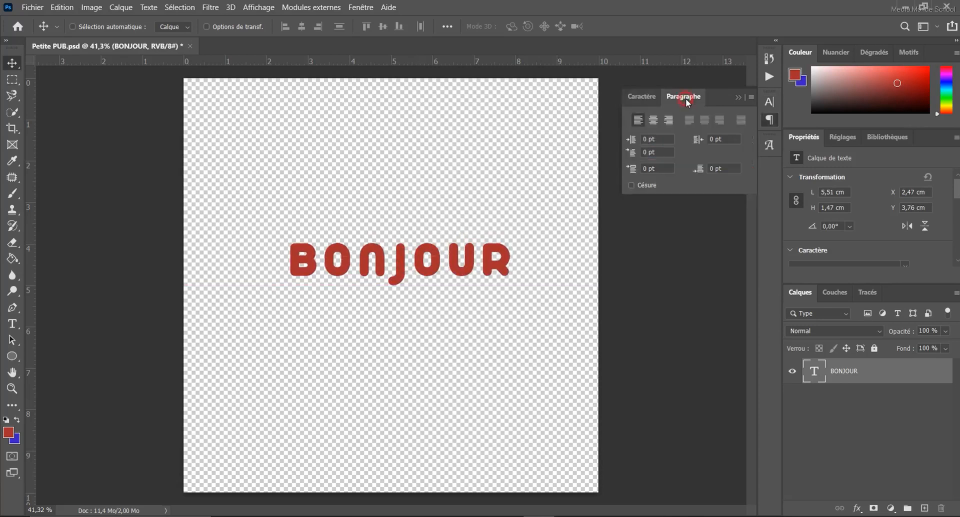
pyautogui.click(653, 120)
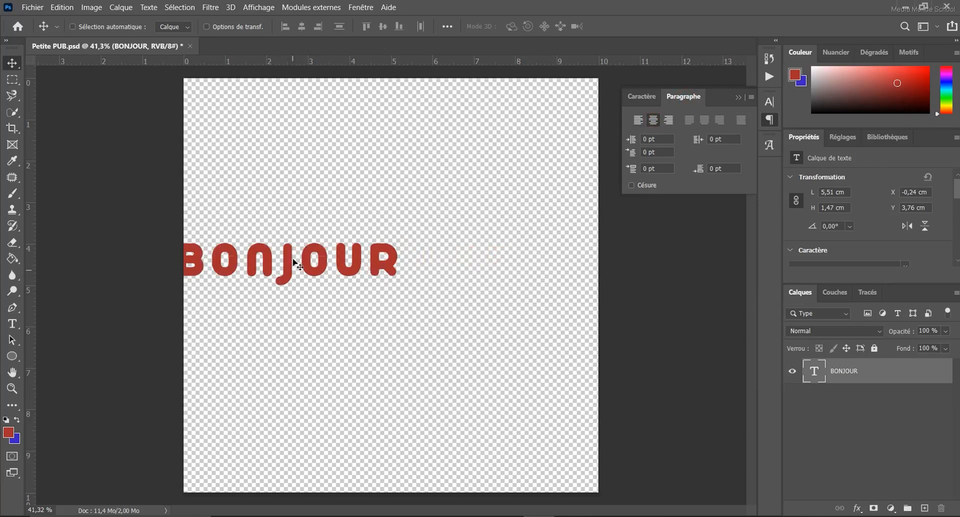
pyautogui.moveTo(283, 270); pyautogui.dragTo(384, 268)
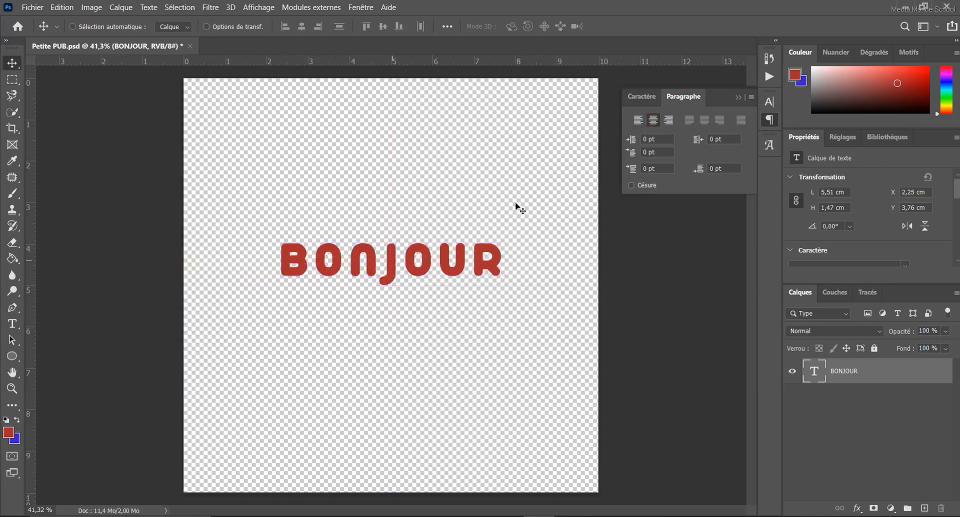
# Step: Change the BONJOUR text's tracking to 0, and finally set it to 20
pyautogui.click(643, 97)
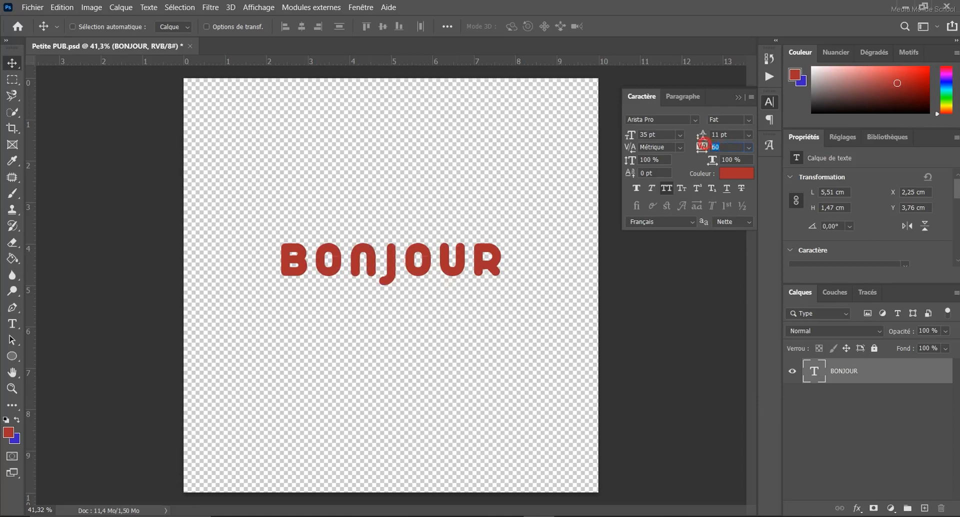
pyautogui.press('Return')
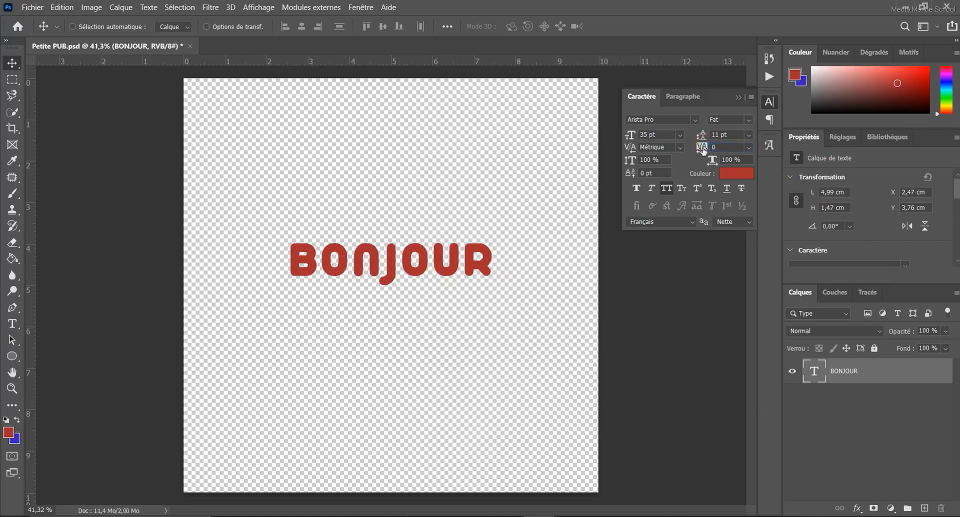
pyautogui.moveTo(702, 148); pyautogui.dragTo(713, 148)
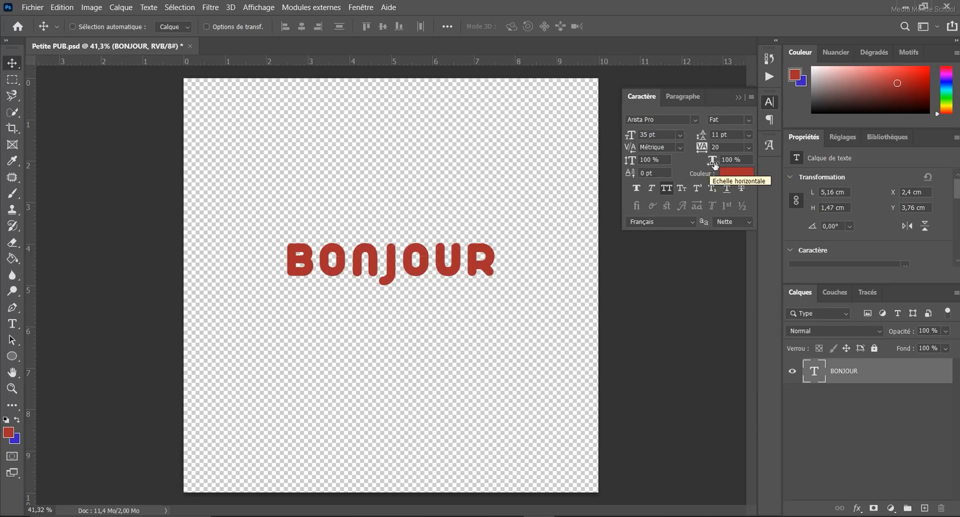
# Step: Try a horizontal scale of 158 % on the BONJOUR text and reset it to 100 %
pyautogui.moveTo(714, 161); pyautogui.dragTo(676, 149)
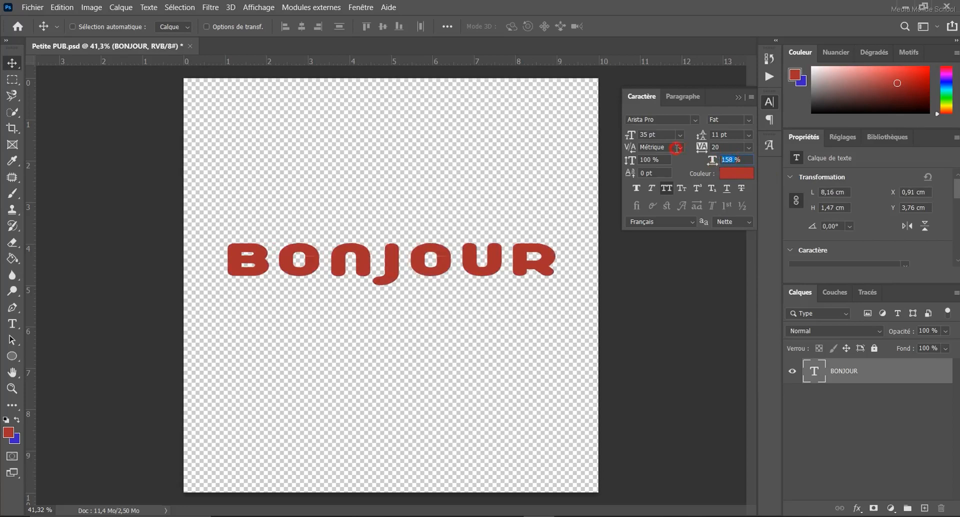
pyautogui.write('100')
pyautogui.press('Return')
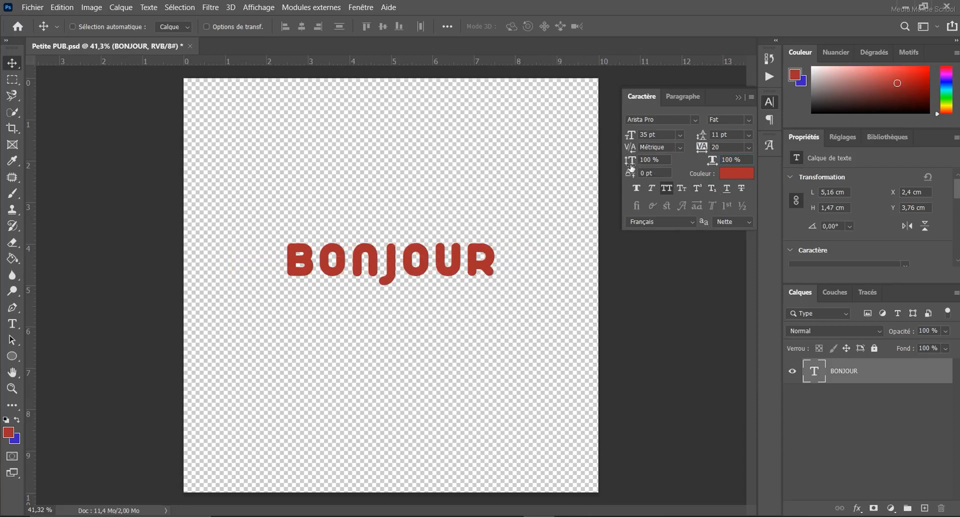
# Step: Try a vertical scale of 199 % on the BONJOUR text and reset it to 100 %
pyautogui.moveTo(631, 165); pyautogui.dragTo(652, 165)
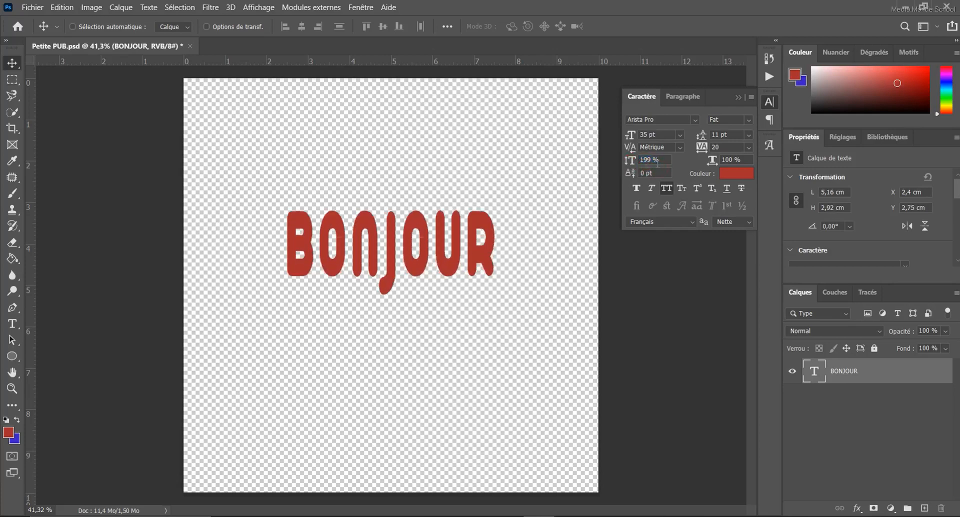
pyautogui.click(663, 158)
pyautogui.write('100')
pyautogui.press('Return')
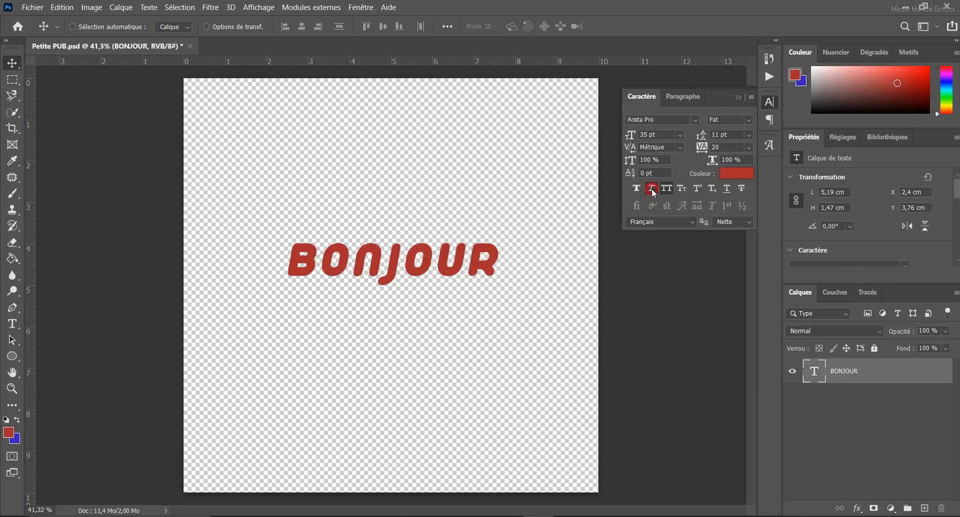
# Step: Toggle faux italic on and off repeatedly for the BONJOUR text, leaving it off
pyautogui.click(651, 188)
pyautogui.click(652, 188)
pyautogui.click(652, 188)
pyautogui.click(651, 188)
pyautogui.click(652, 188)
pyautogui.click(652, 188)
pyautogui.click(651, 188)
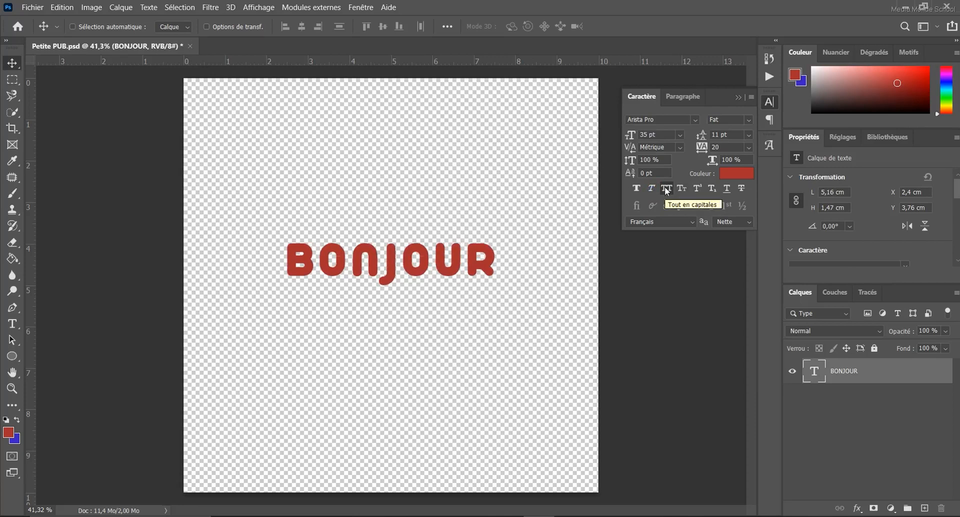
# Step: Toggle all caps repeatedly for the BONJOUR text, leaving it on
pyautogui.click(667, 189)
pyautogui.click(668, 188)
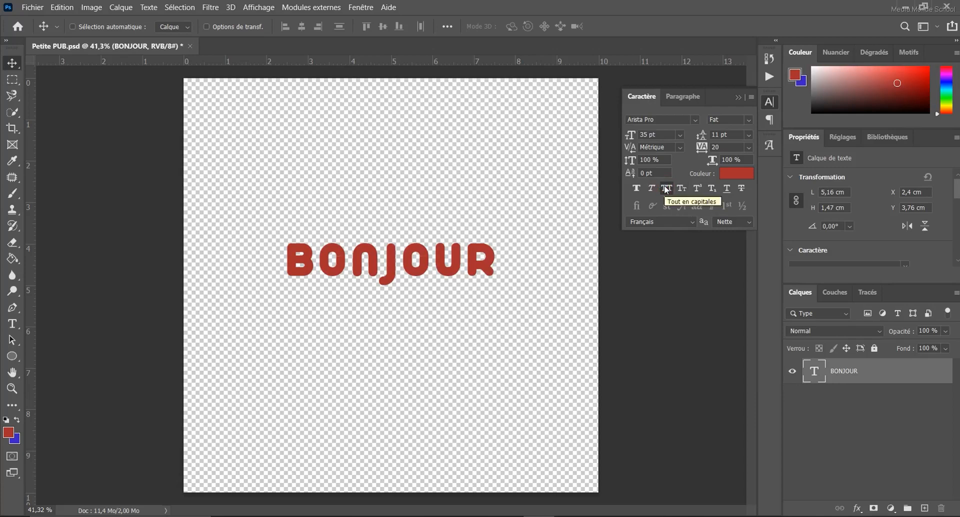
pyautogui.click(666, 188)
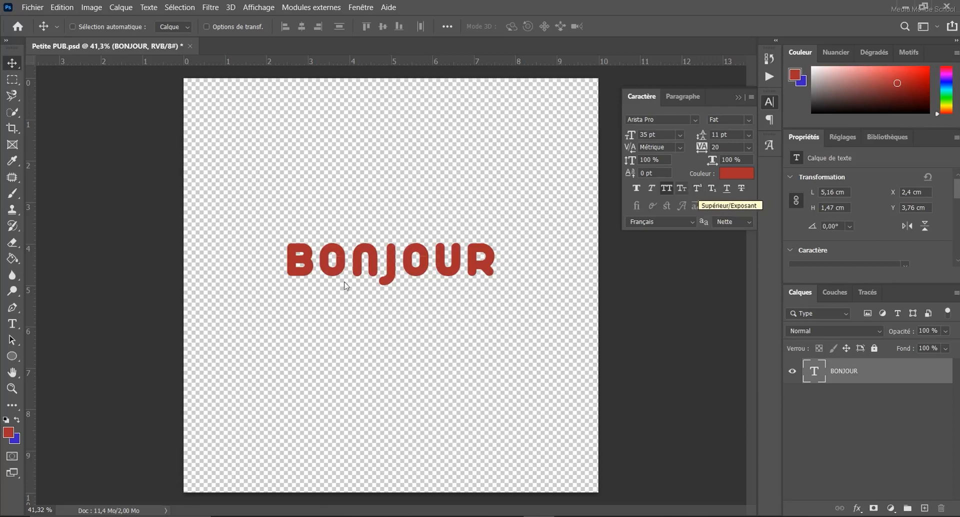
# Step: Add a new text layer reading "Mme" above the BONJOUR text on the canvas
pyautogui.click(12, 324)
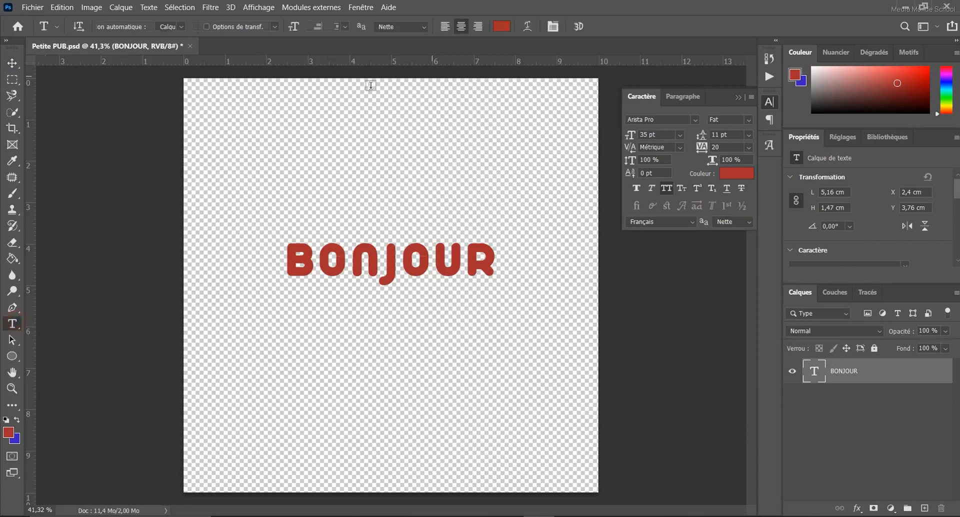
pyautogui.click(310, 160)
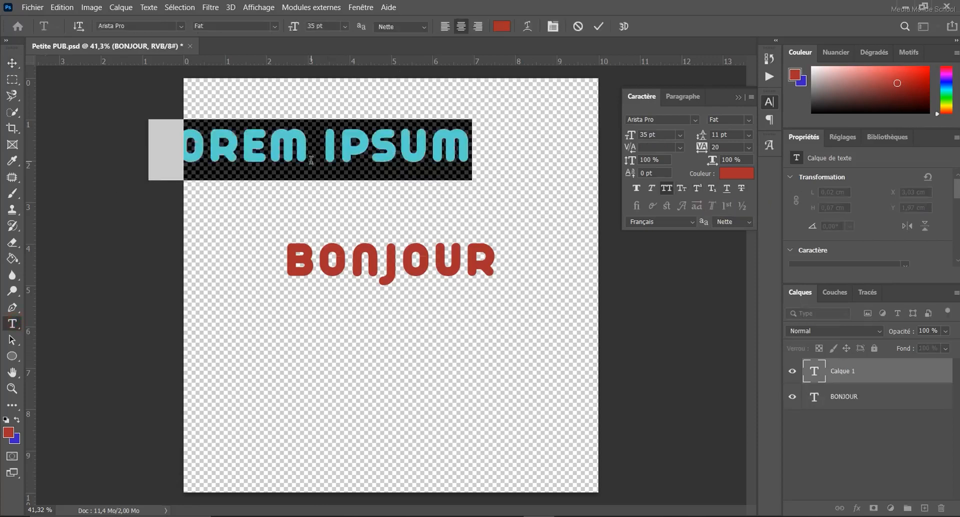
pyautogui.write('mme')
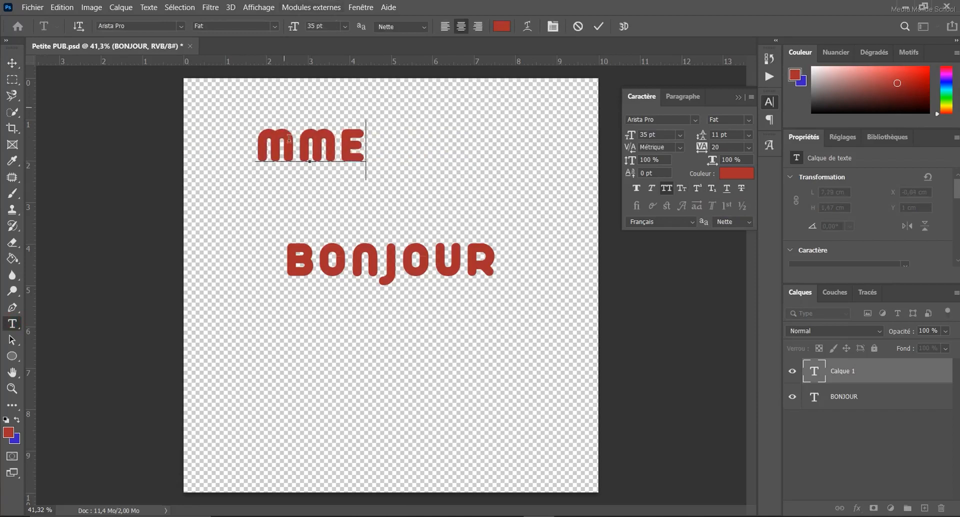
pyautogui.click(12, 63)
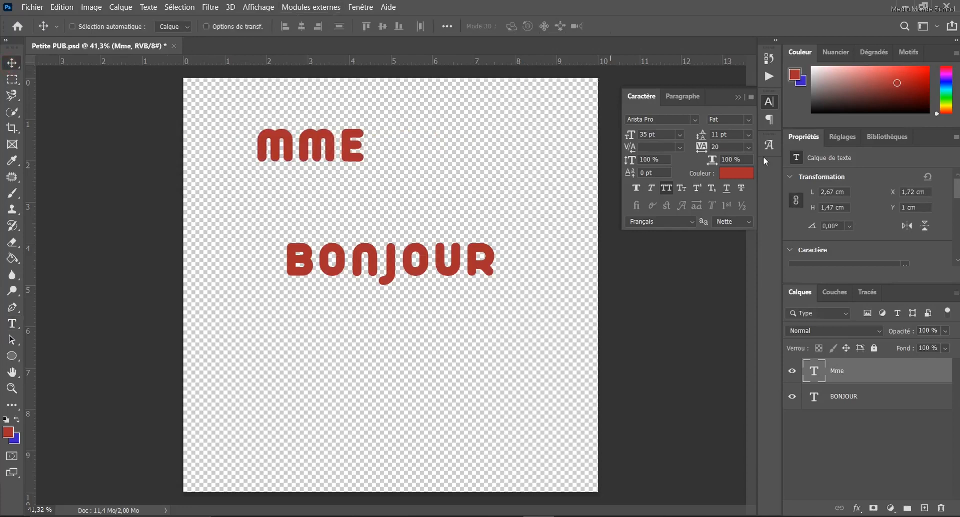
# Step: Set the font of the Mme text to Arial Bold
pyautogui.click(669, 120)
pyautogui.write('ar')
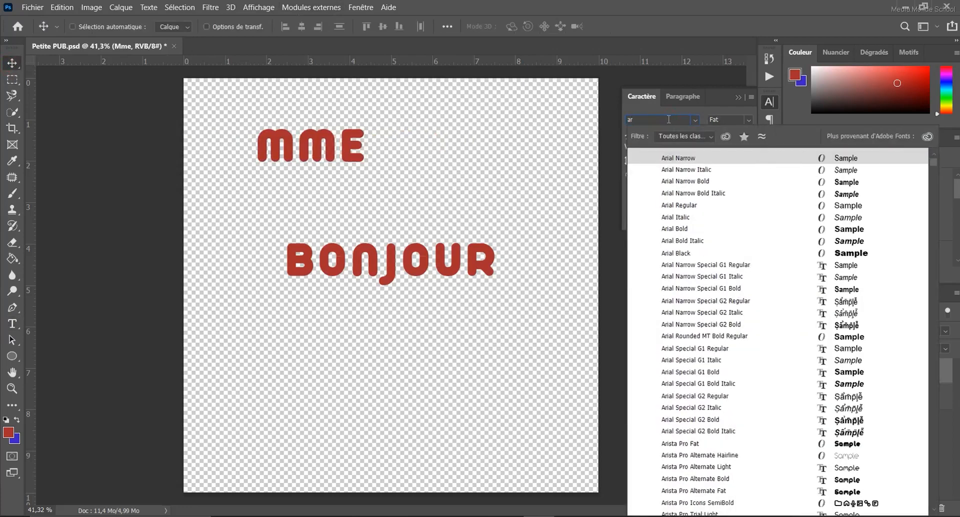
pyautogui.write('ial')
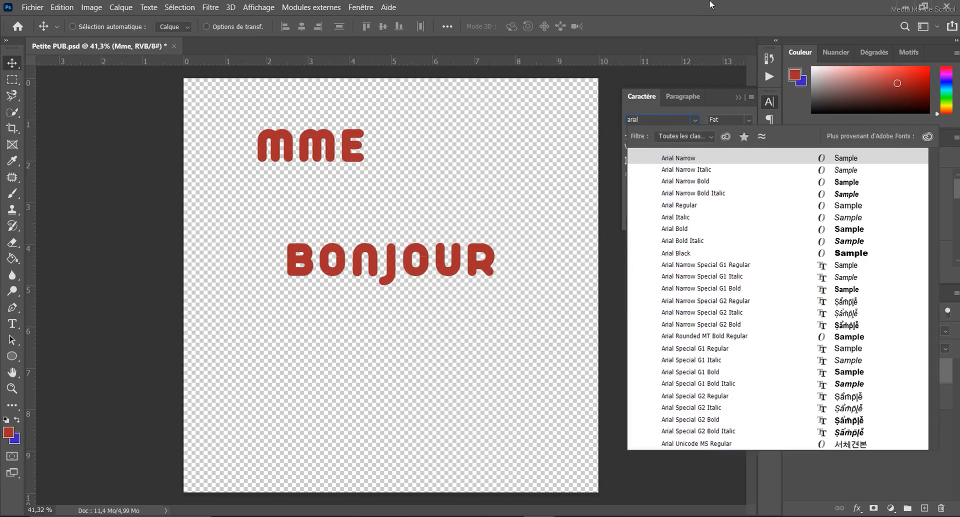
pyautogui.click(693, 240)
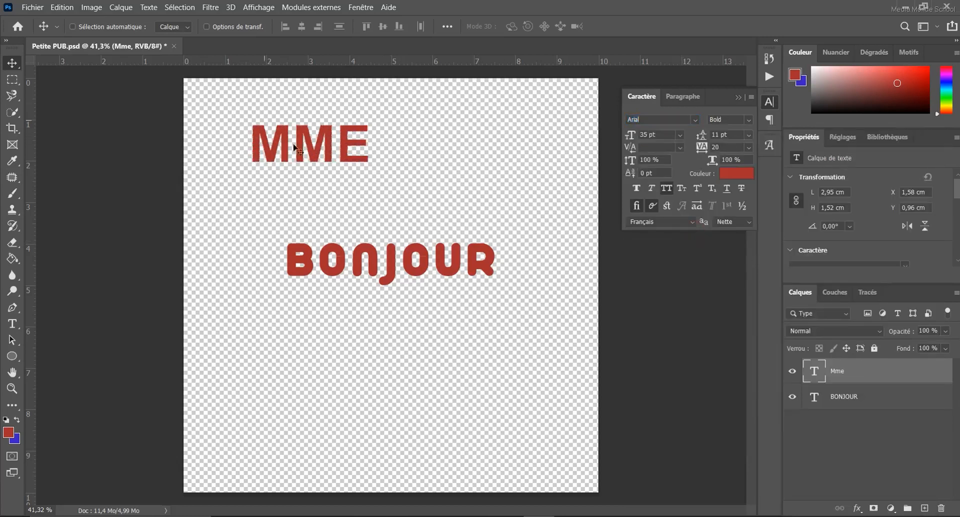
# Step: Toggle all caps off and on repeatedly for the Mme text, leaving it off
pyautogui.click(666, 189)
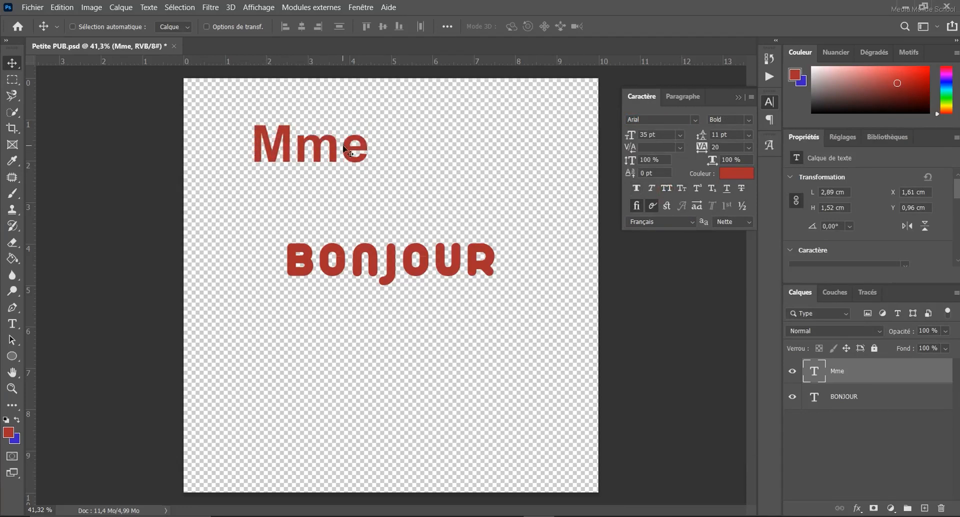
pyautogui.click(668, 189)
pyautogui.click(668, 187)
pyautogui.click(667, 189)
pyautogui.click(668, 189)
pyautogui.click(667, 188)
pyautogui.click(668, 189)
# Step: Make the letters "me" of Mme superscript and move the text to be centred just above BONJOUR
pyautogui.click(13, 325)
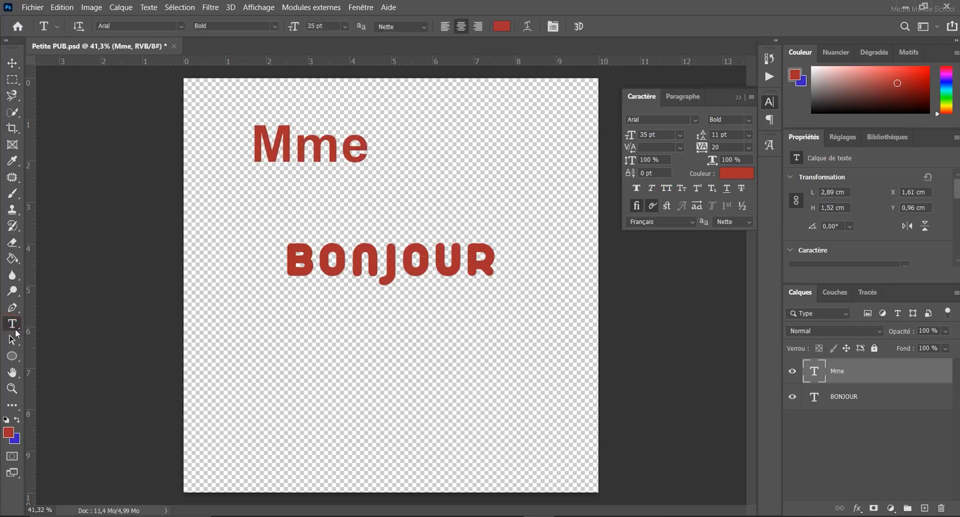
pyautogui.moveTo(300, 147); pyautogui.dragTo(365, 154)
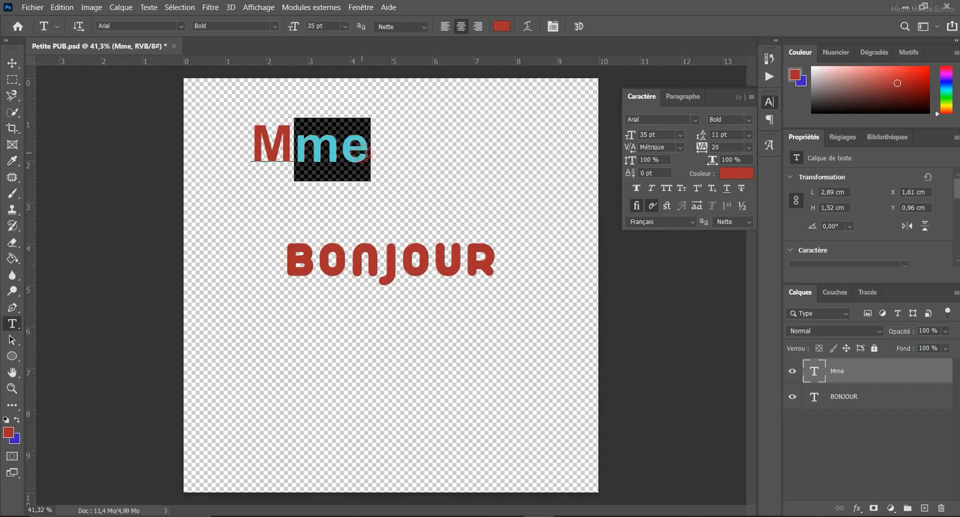
pyautogui.click(697, 189)
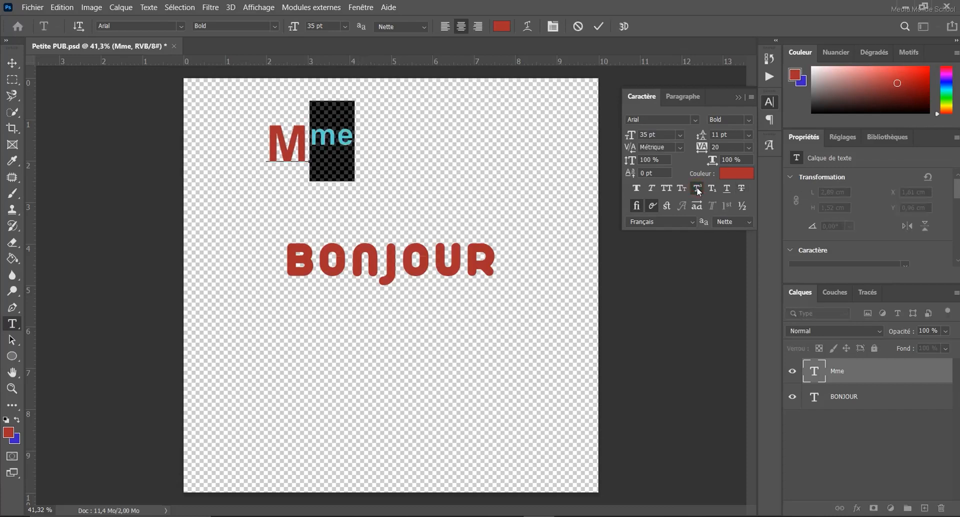
pyautogui.click(12, 63)
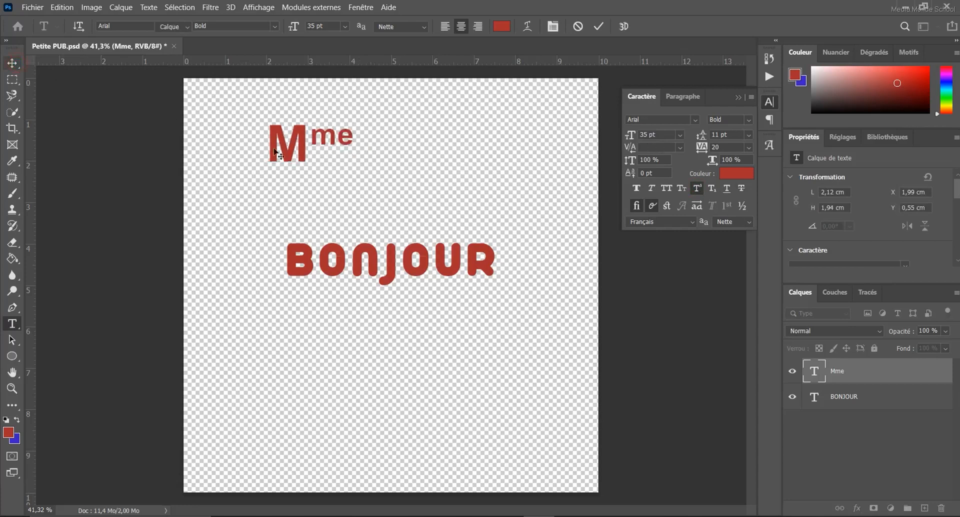
pyautogui.moveTo(277, 154); pyautogui.dragTo(314, 174)
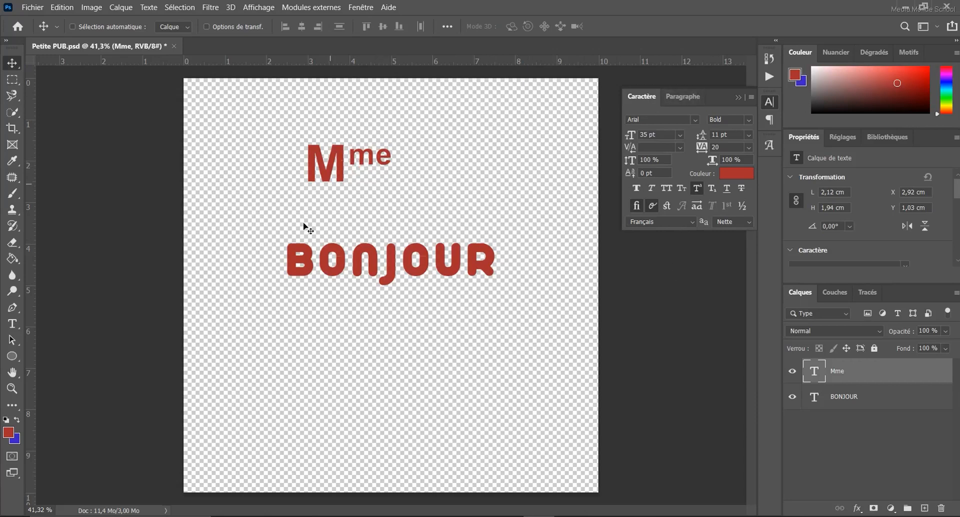
pyautogui.moveTo(336, 171); pyautogui.dragTo(368, 186)
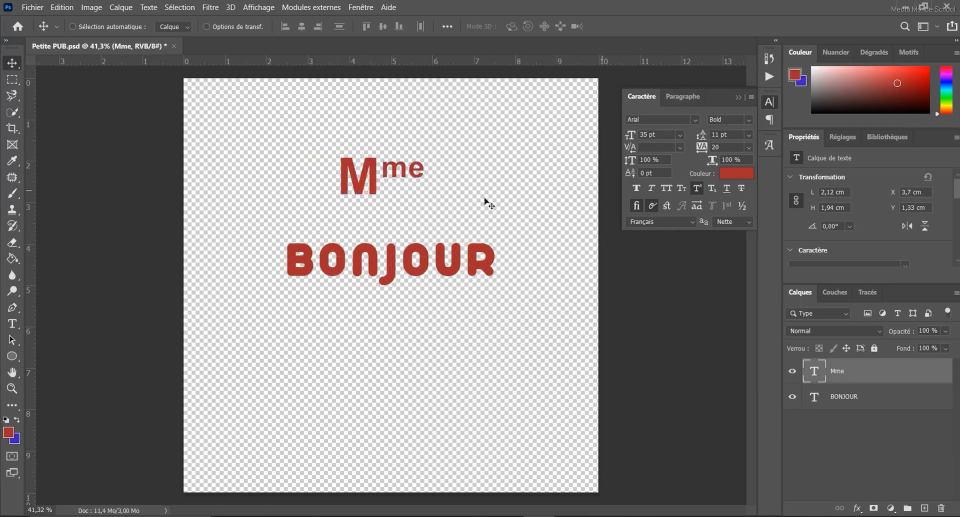
# Step: Change the colour of the whole Mme text to a dark navy blue
pyautogui.click(735, 173)
pyautogui.moveTo(417, 135); pyautogui.dragTo(574, 253)
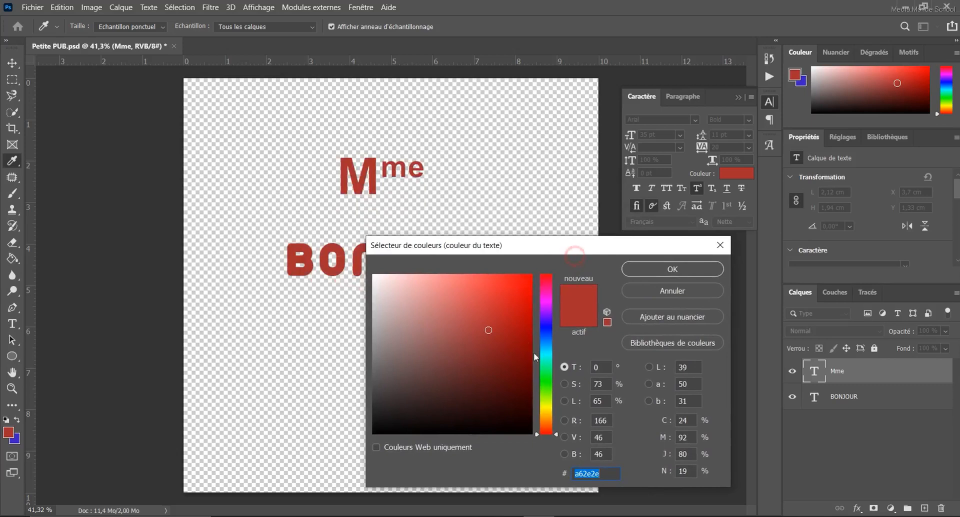
pyautogui.click(544, 332)
pyautogui.click(419, 300)
pyautogui.click(491, 299)
pyautogui.moveTo(491, 300); pyautogui.dragTo(421, 397)
pyautogui.click(685, 269)
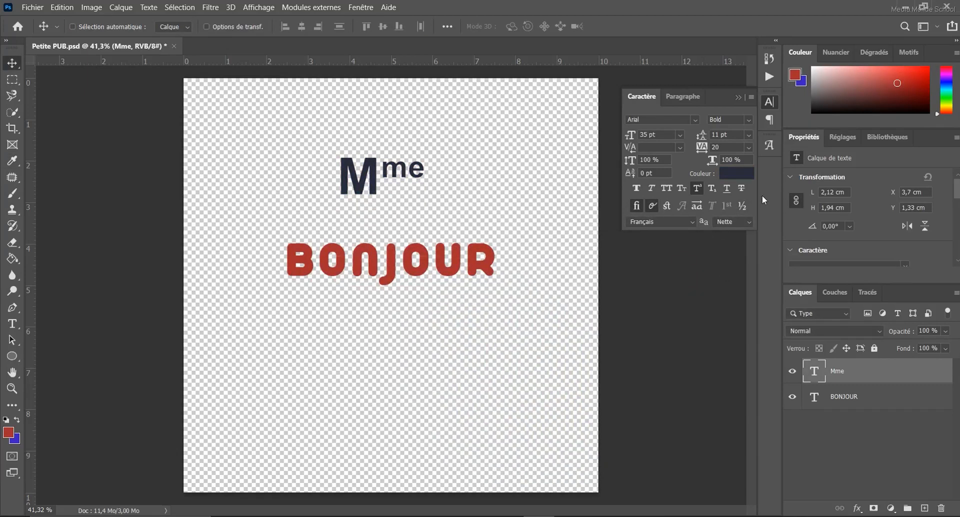
# Step: Select the BONJOUR layer and recolour its letters "ON" in the blue 471adb
pyautogui.rightClick(391, 274)
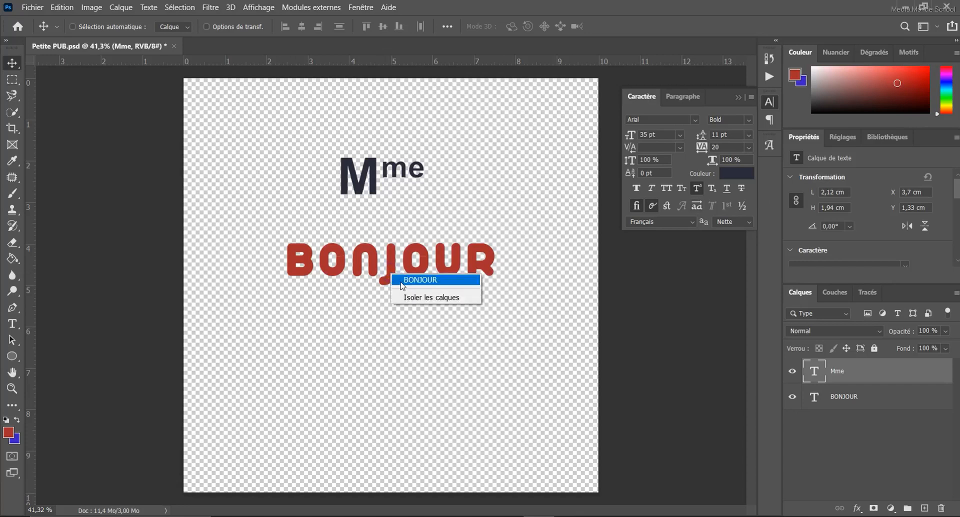
pyautogui.click(401, 280)
pyautogui.moveTo(393, 269); pyautogui.dragTo(393, 268)
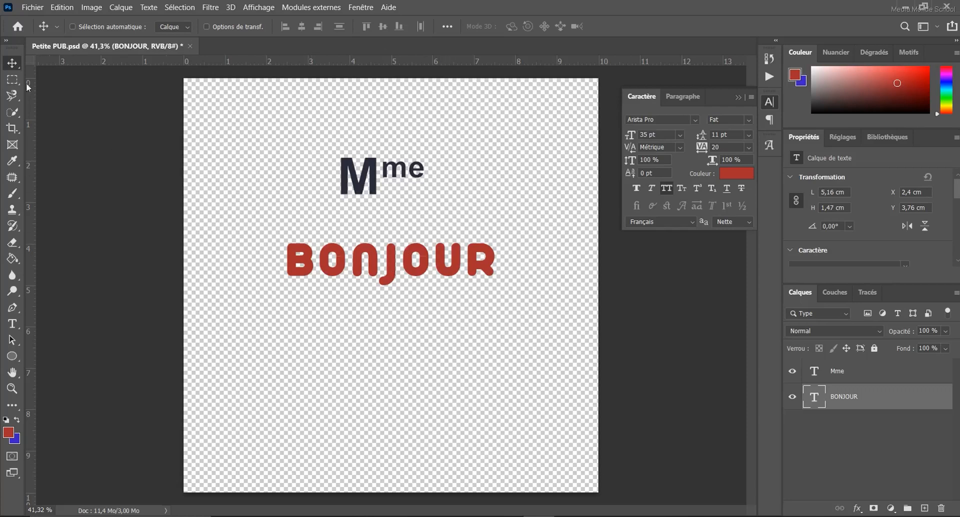
pyautogui.rightClick(361, 252)
pyautogui.click(383, 257)
pyautogui.click(12, 324)
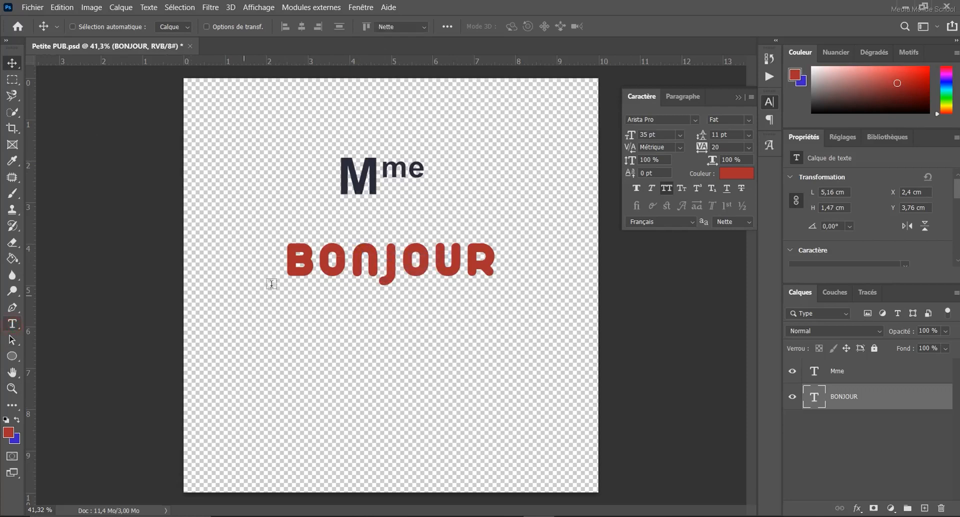
pyautogui.moveTo(316, 260); pyautogui.dragTo(375, 261)
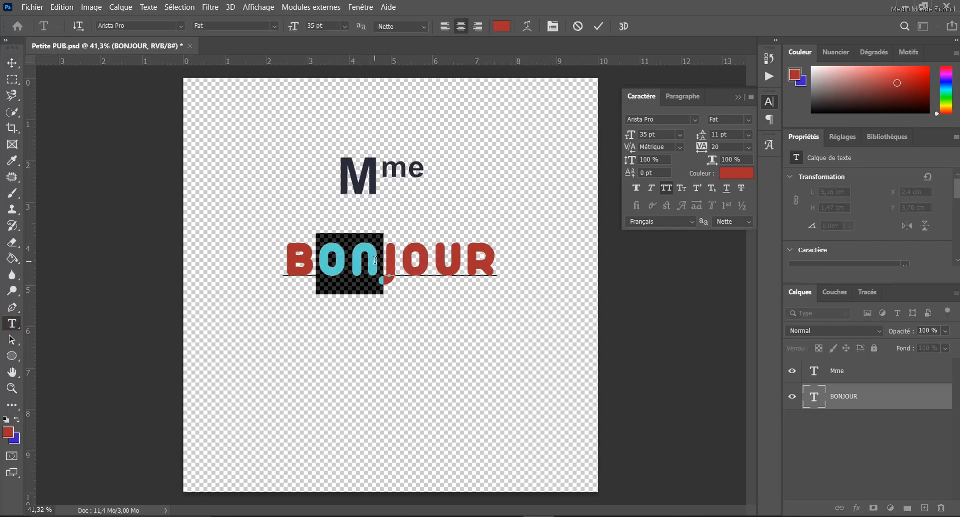
pyautogui.click(733, 174)
pyautogui.click(545, 321)
pyautogui.moveTo(515, 326); pyautogui.dragTo(513, 297)
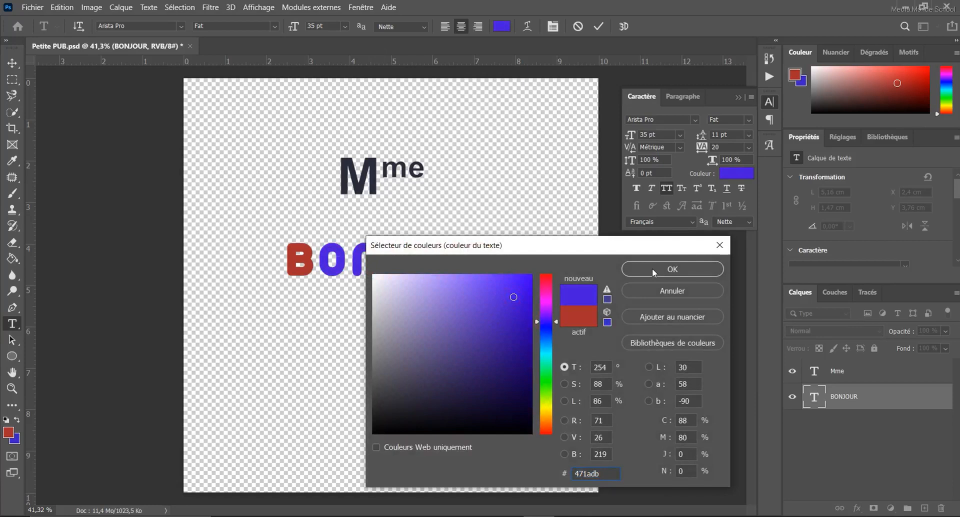
pyautogui.click(651, 268)
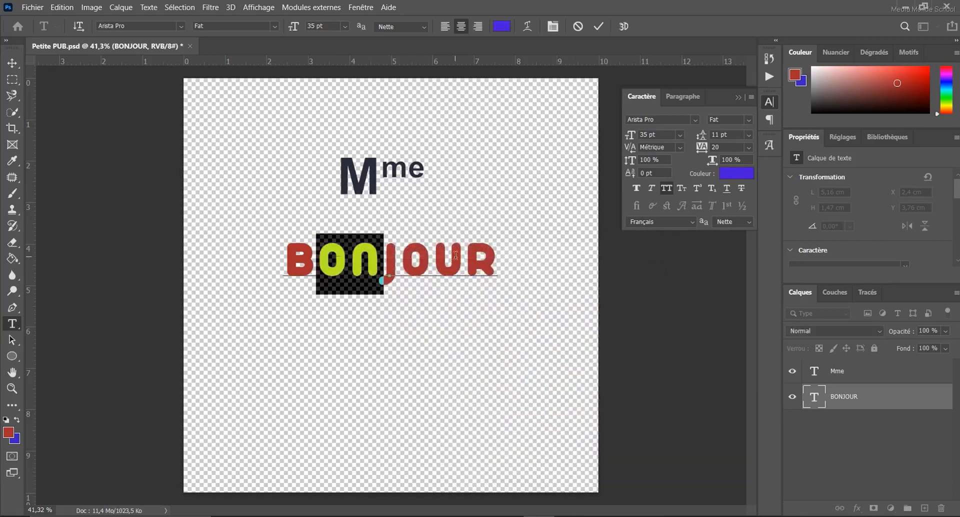
# Step: Recolour the letters "OU" of BONJOUR with the blue sampled from the first "O"
pyautogui.moveTo(400, 262); pyautogui.dragTo(458, 262)
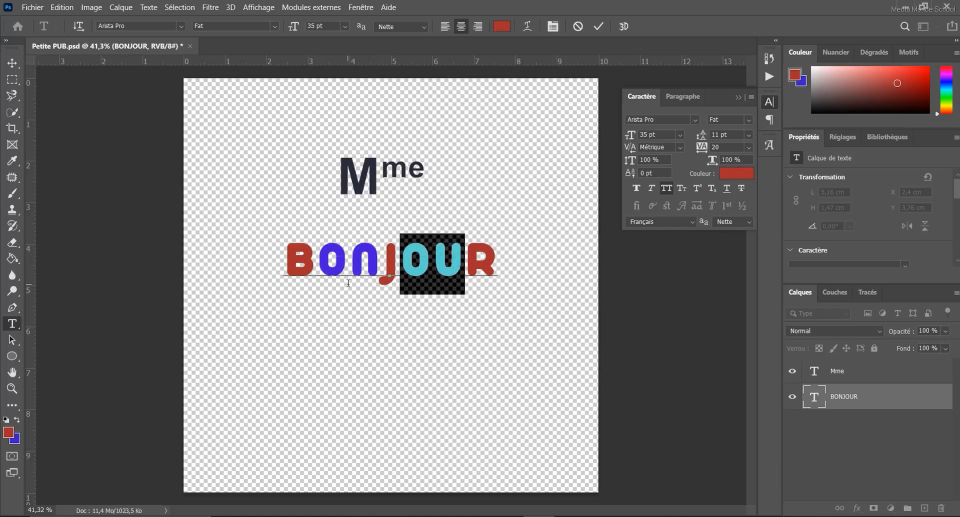
pyautogui.click(735, 174)
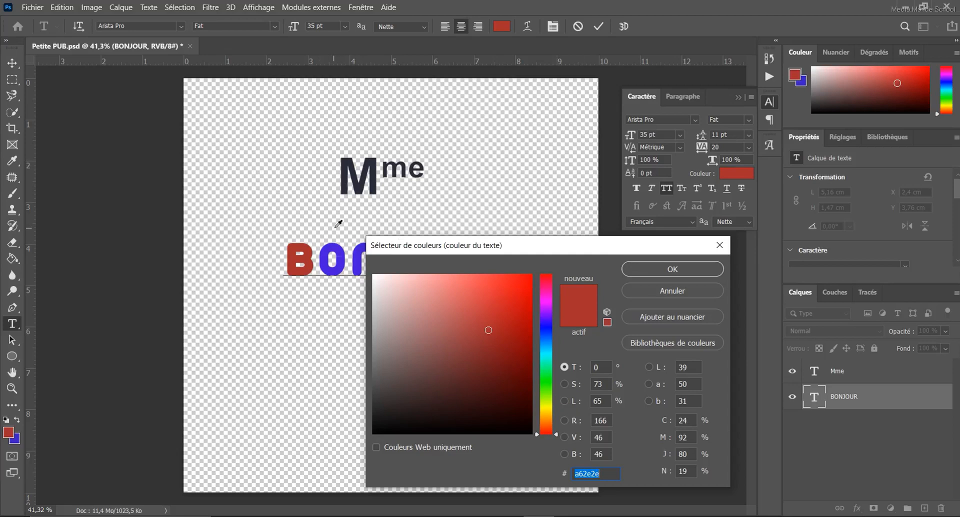
pyautogui.moveTo(404, 245); pyautogui.dragTo(554, 241)
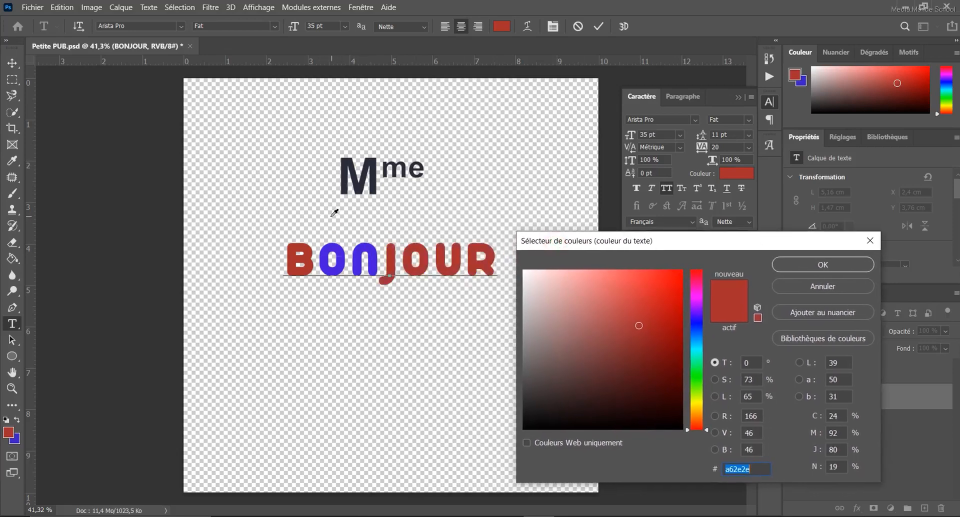
pyautogui.click(343, 249)
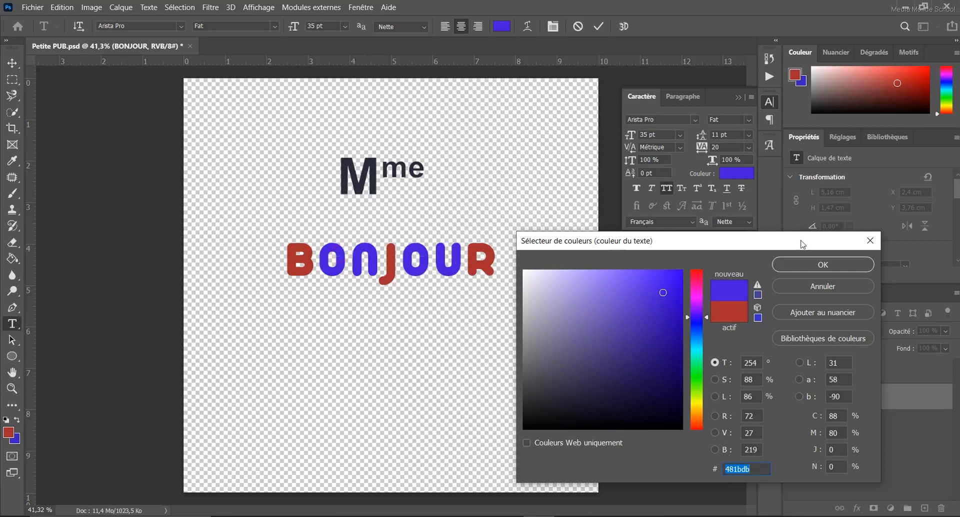
pyautogui.click(797, 266)
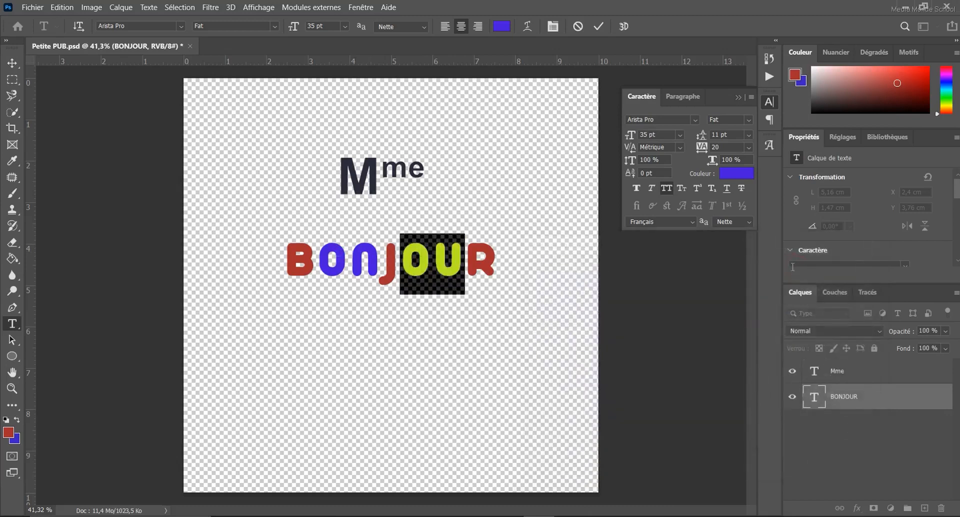
# Step: Move the BONJOUR text straight up beneath Mme, to a Y position of about 3 cm
pyautogui.click(12, 63)
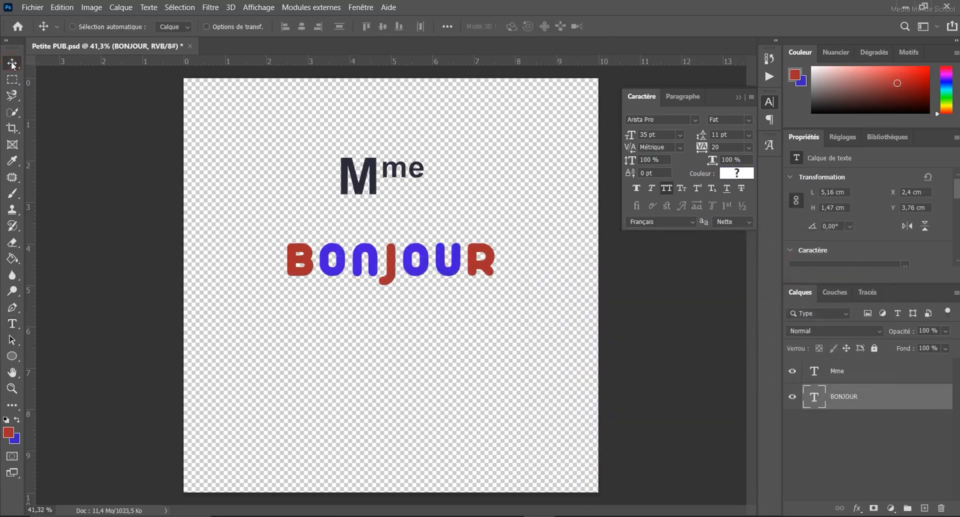
pyautogui.moveTo(395, 261); pyautogui.dragTo(395, 230)
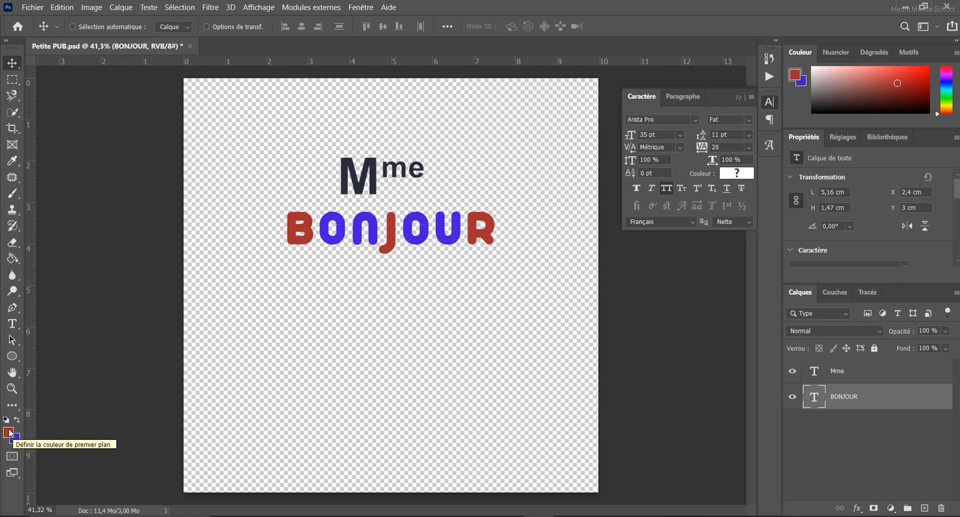
pyautogui.click(338, 305)
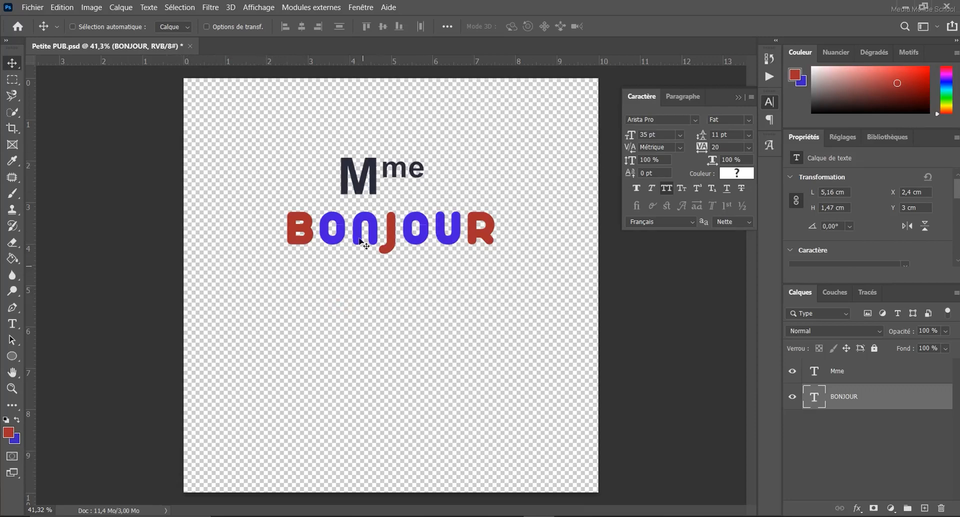
# Step: Activate the Rectangular Marquee tool and add a new empty layer directly above the BONJOUR layer
pyautogui.click(12, 80)
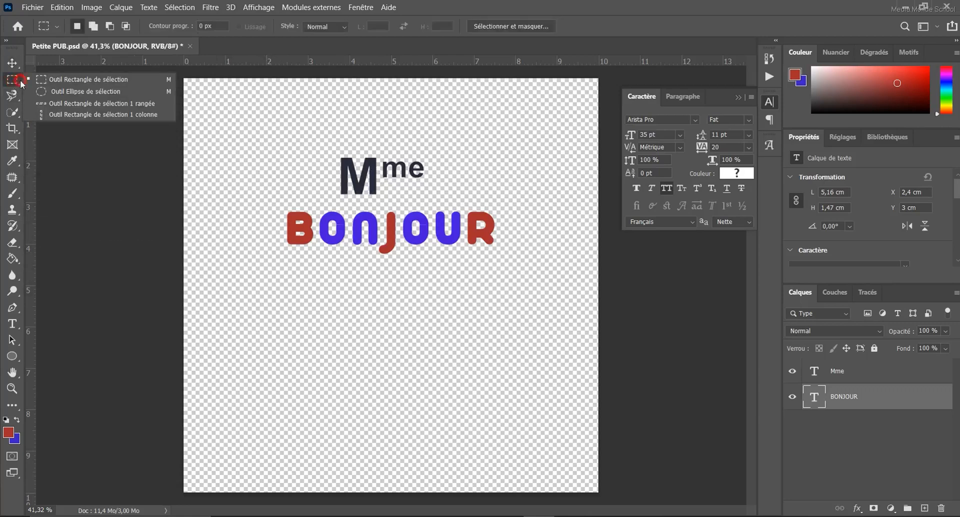
pyautogui.click(107, 80)
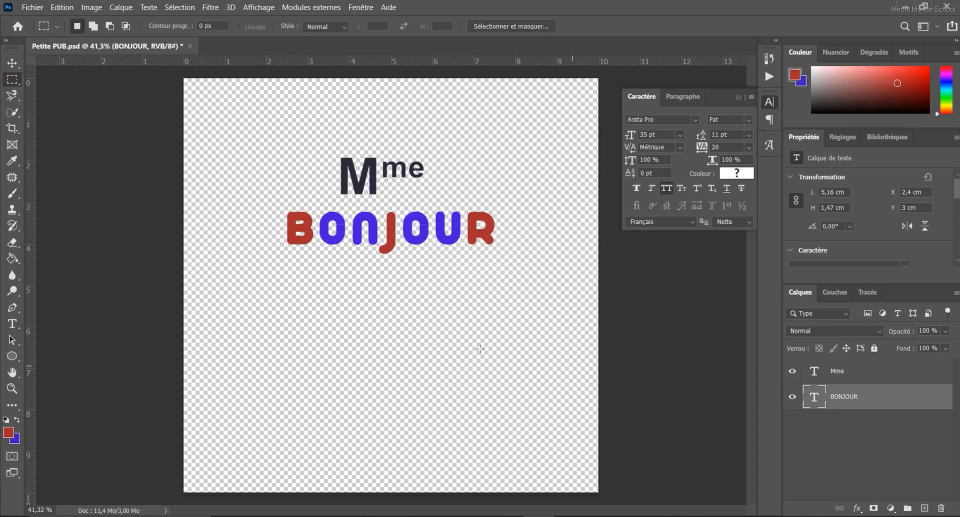
pyautogui.click(924, 508)
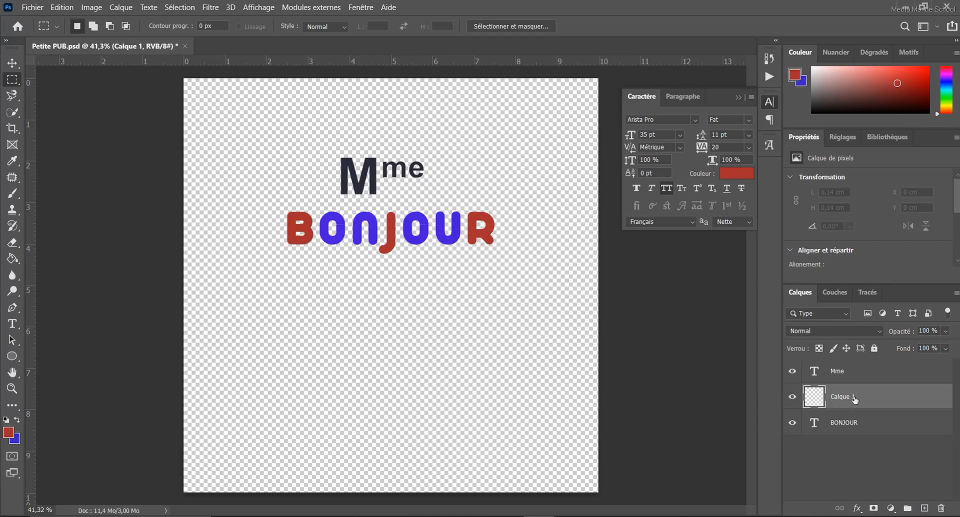
# Step: Delete the empty layer Calque 1 and draw a rectangular selection about 4.42 by 3.01 cm below the BONJOUR text
pyautogui.click(940, 508)
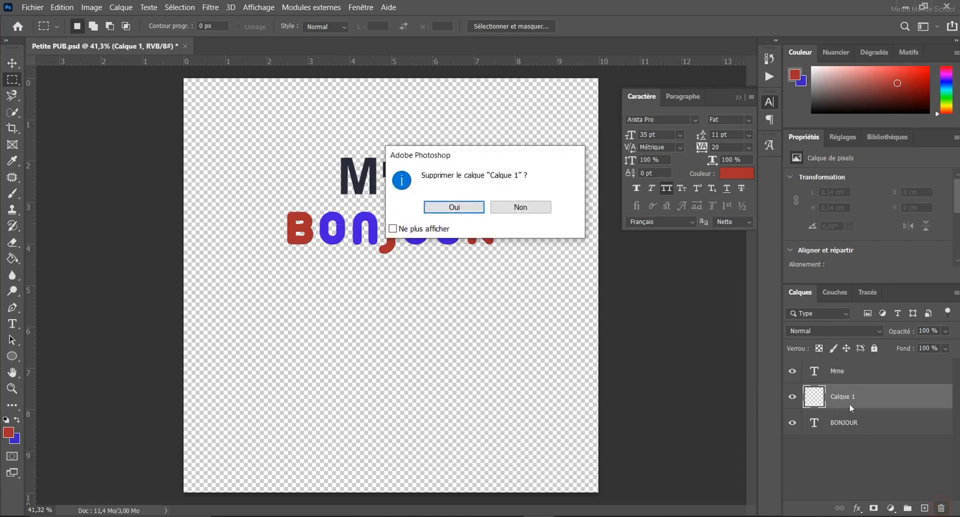
pyautogui.click(454, 207)
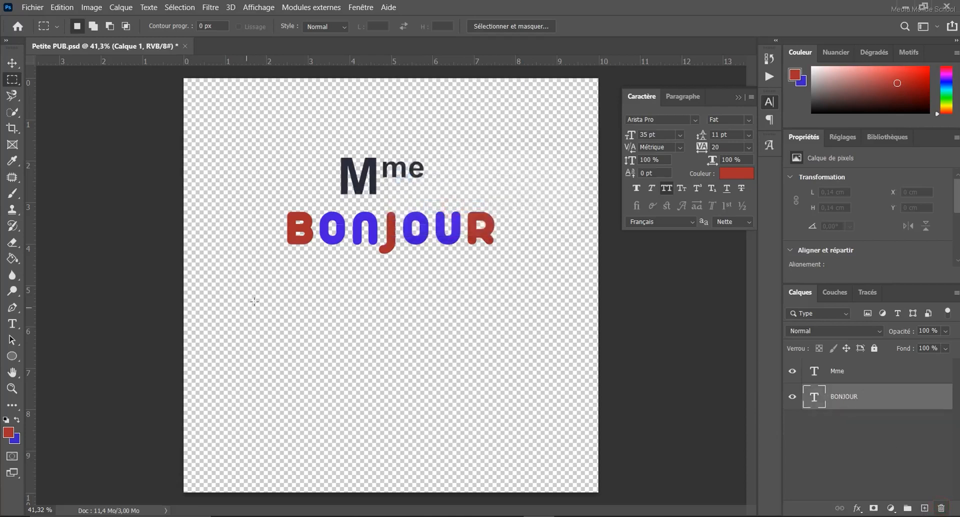
pyautogui.moveTo(242, 280); pyautogui.dragTo(425, 407)
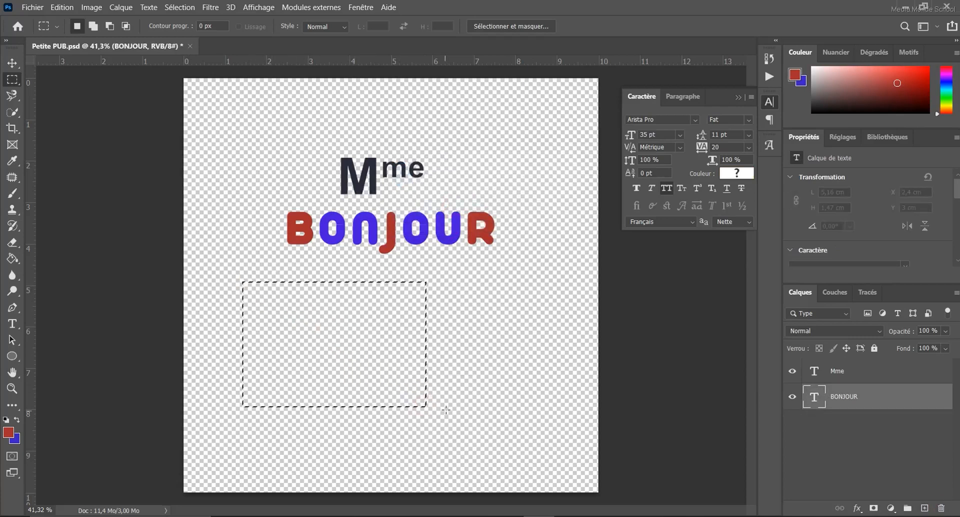
# Step: Create a new layer named "rectangle" above BONJOUR, keeping the rectangular selection active
pyautogui.rightClick(328, 333)
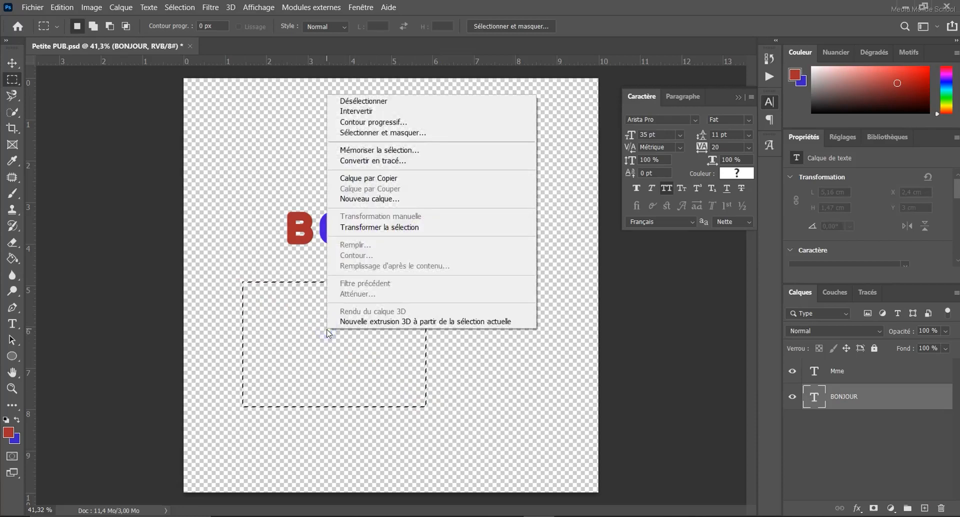
pyautogui.click(428, 202)
pyautogui.moveTo(532, 353); pyautogui.dragTo(392, 113)
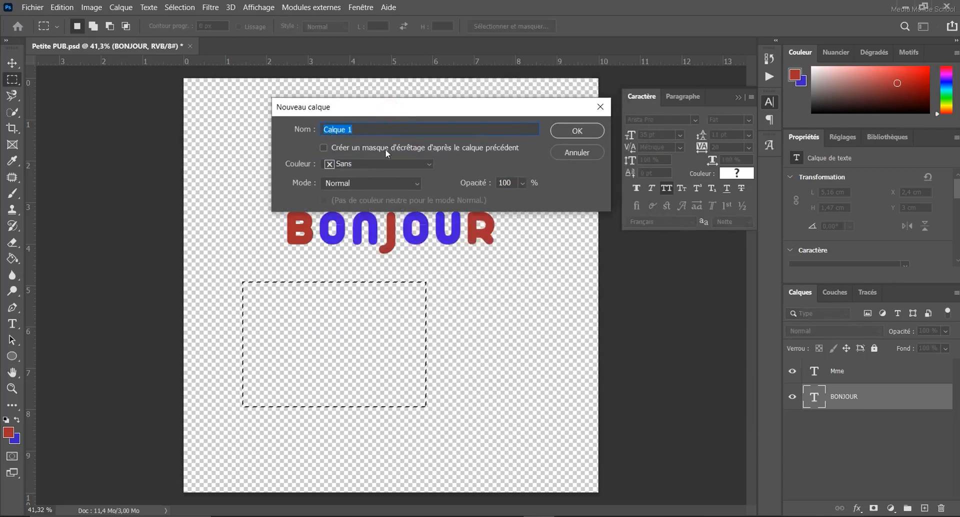
pyautogui.write('rectangk')
pyautogui.press('BackSpace')
pyautogui.write('le')
pyautogui.click(579, 131)
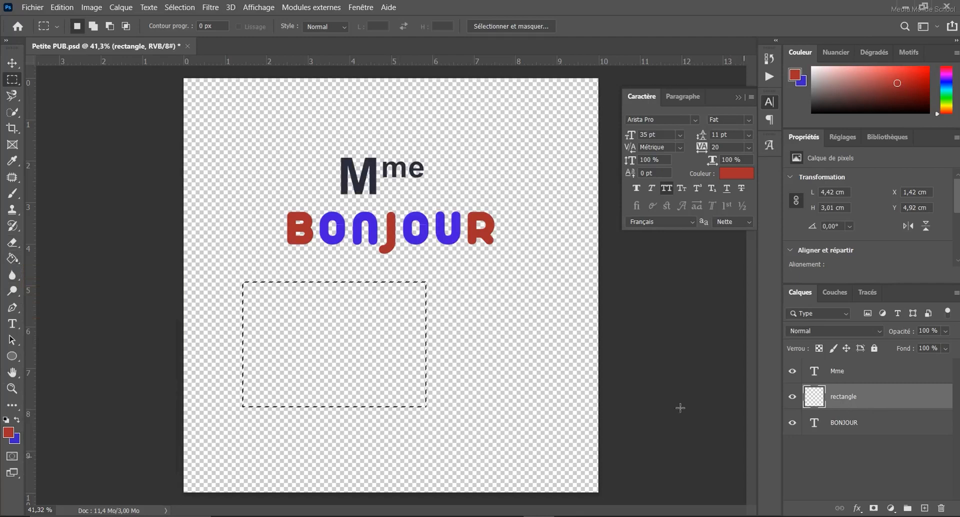
# Step: Fill the rectangular selection with the red foreground colour using the Paint Bucket, and deselect it
pyautogui.click(11, 258)
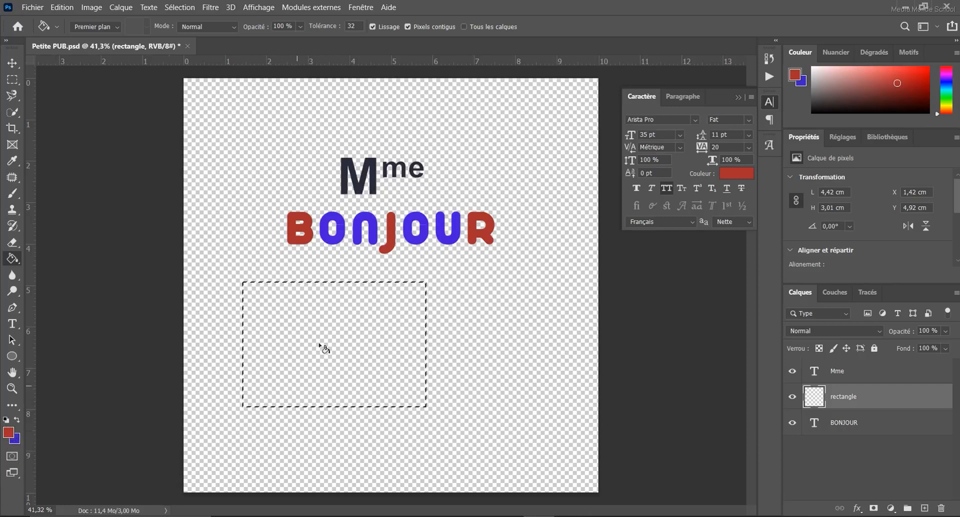
pyautogui.click(306, 322)
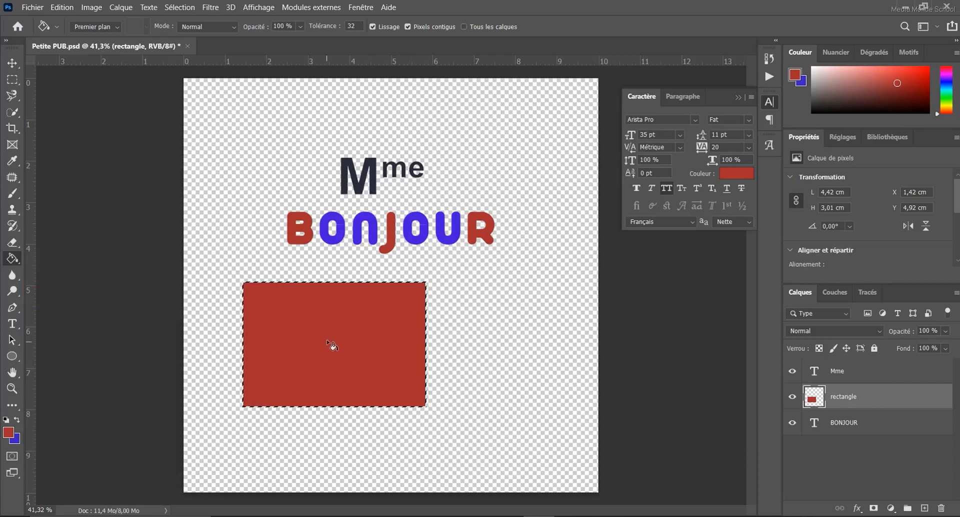
pyautogui.hotkey('ctrl', 'd')
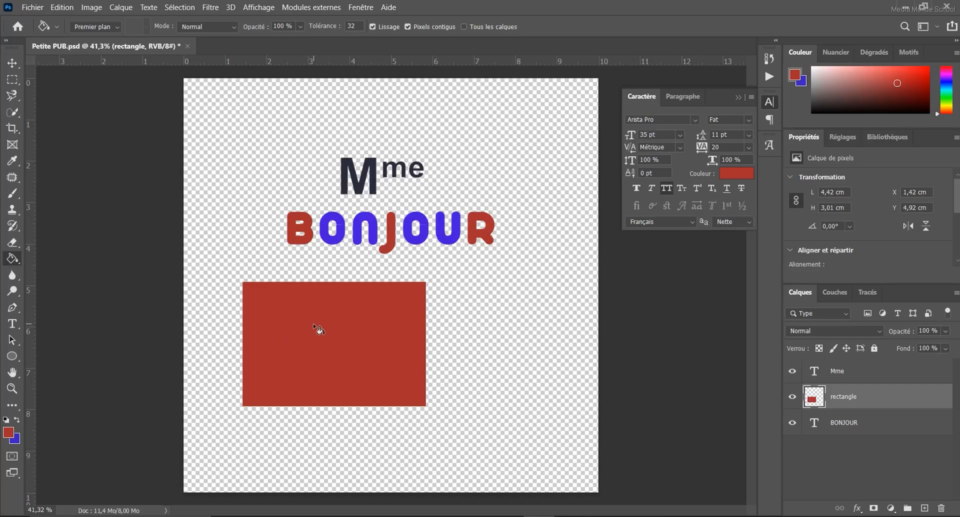
# Step: Move the red rectangle closer under BONJOUR, to about X 2.57 cm and Y 4.48 cm
pyautogui.click(18, 67)
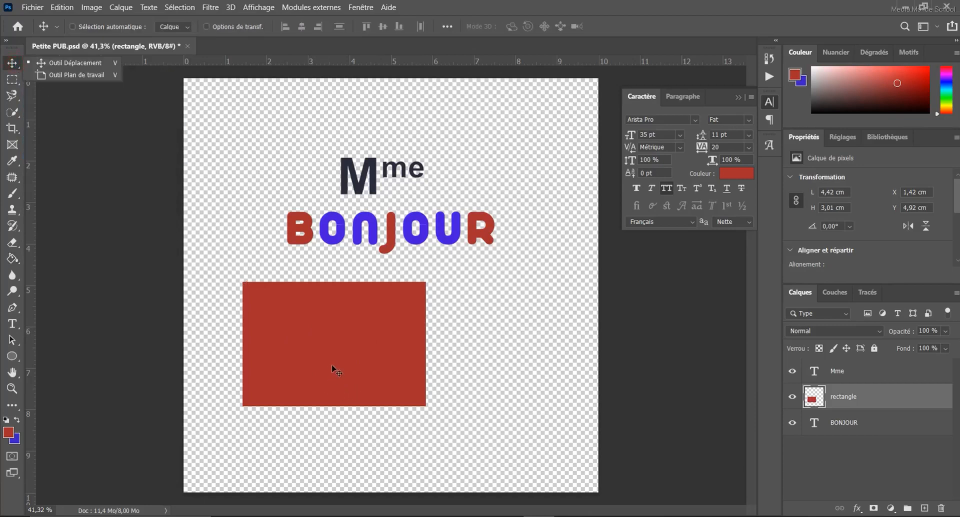
pyautogui.click(349, 345)
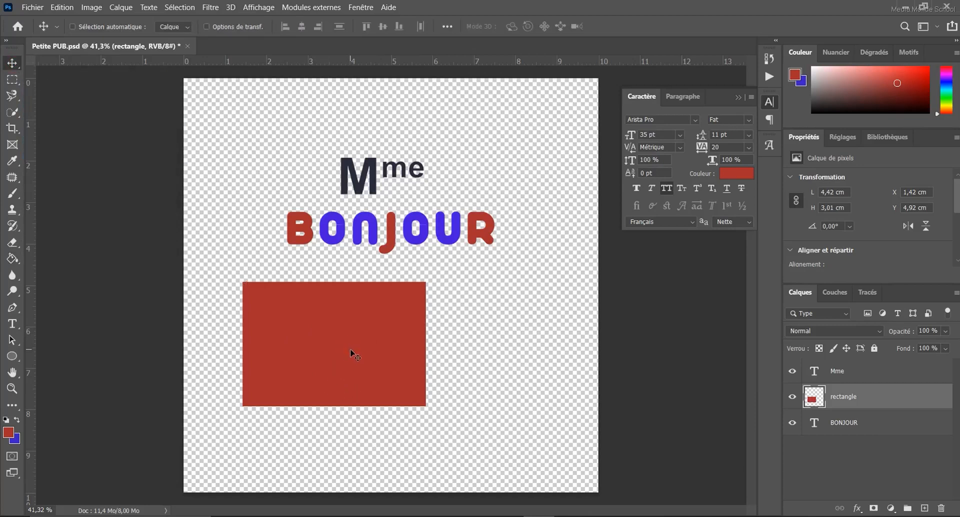
pyautogui.moveTo(324, 342); pyautogui.dragTo(376, 328)
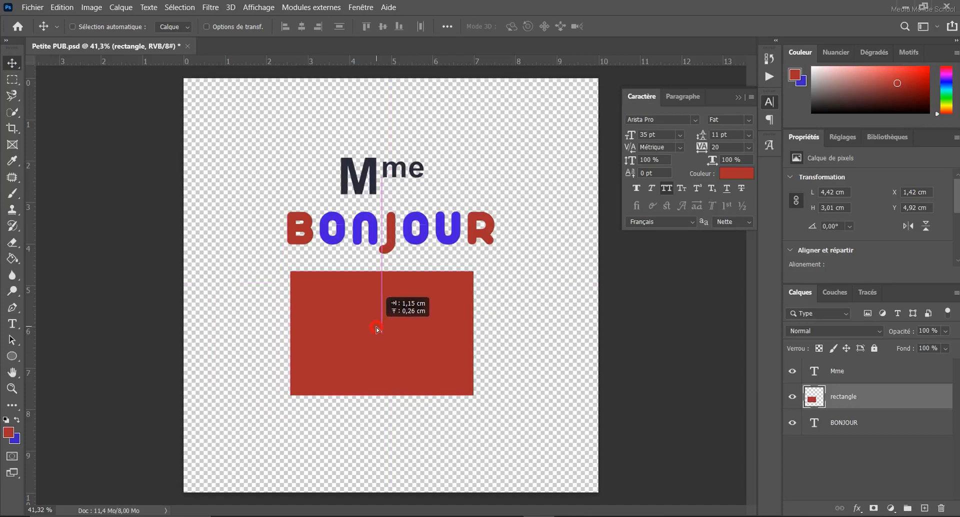
pyautogui.moveTo(376, 325); pyautogui.dragTo(376, 322)
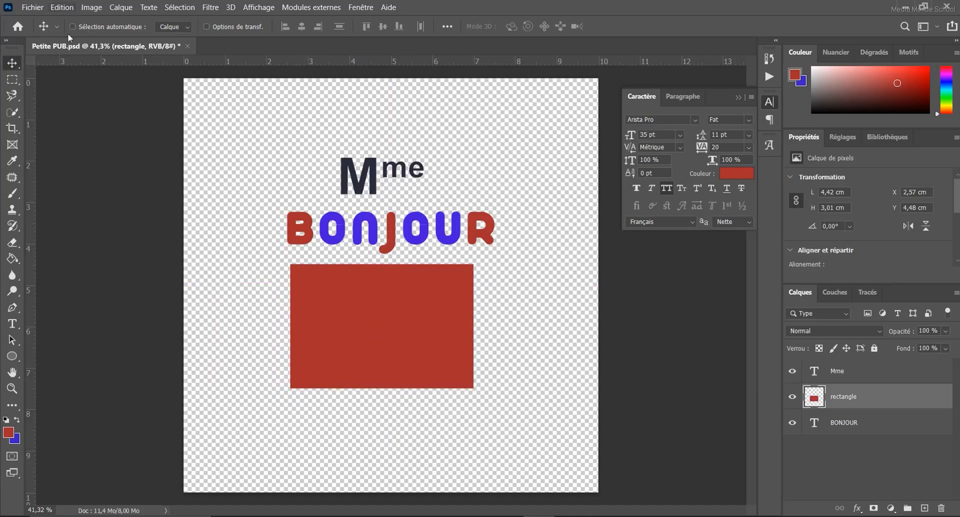
# Step: Draw an elliptical selection about 1.67 by 2.51 cm in the rectangle's left half and copy it to a new layer
pyautogui.click(17, 80)
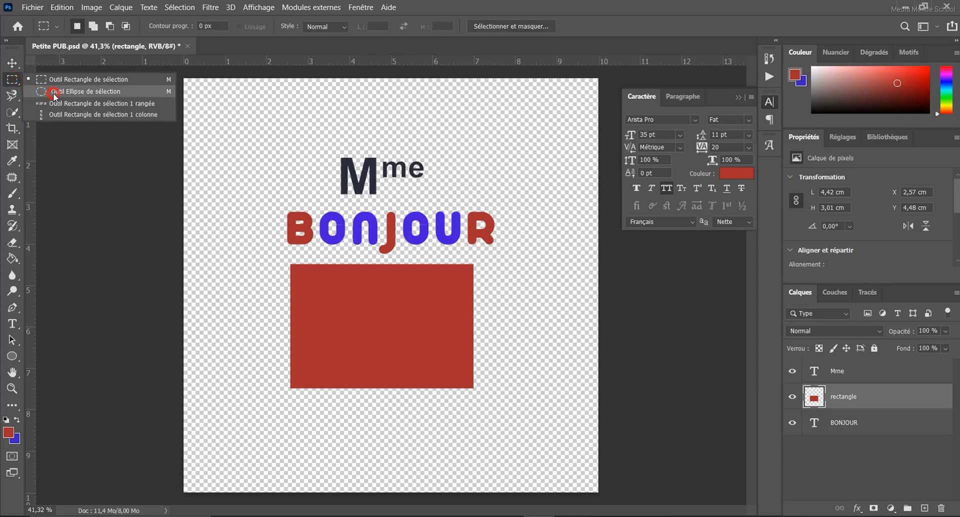
pyautogui.click(53, 93)
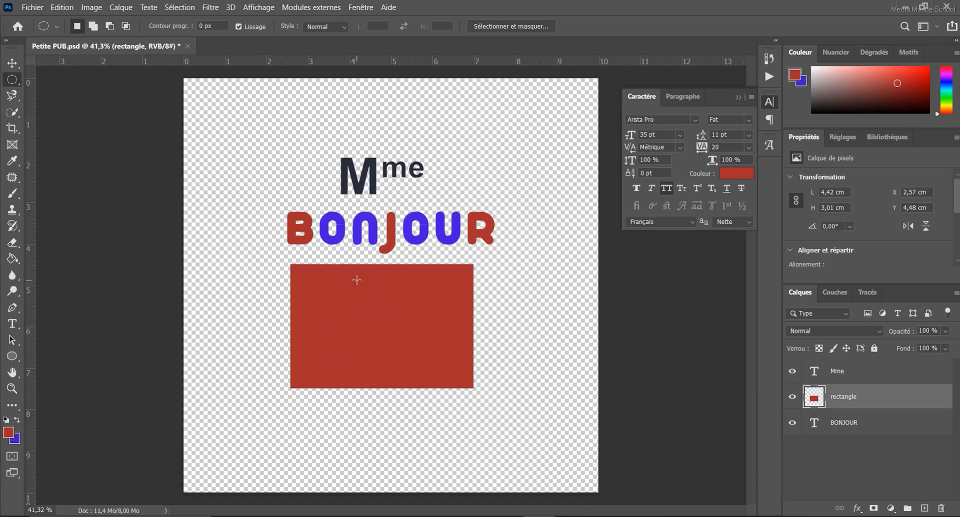
pyautogui.moveTo(357, 270); pyautogui.dragTo(425, 372)
pyautogui.moveTo(395, 328); pyautogui.dragTo(348, 337)
pyautogui.rightClick(340, 333)
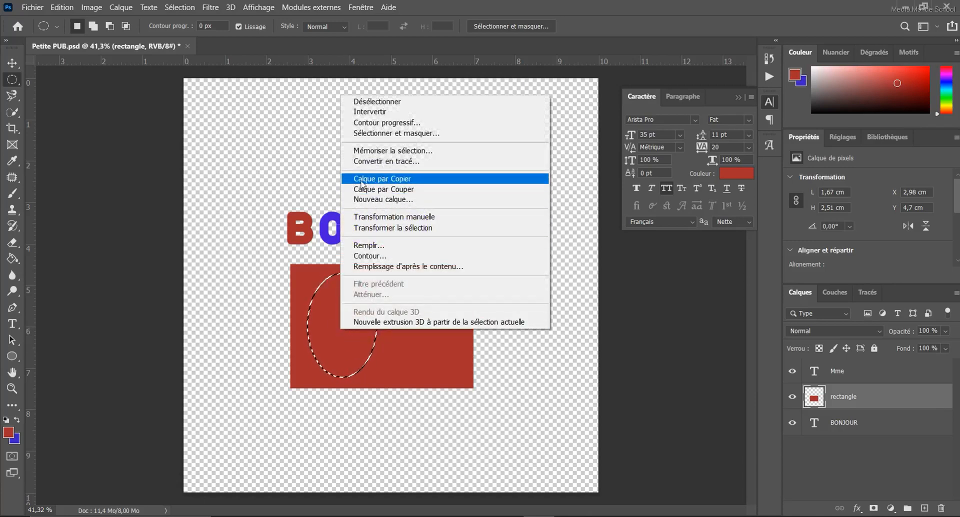
pyautogui.click(417, 181)
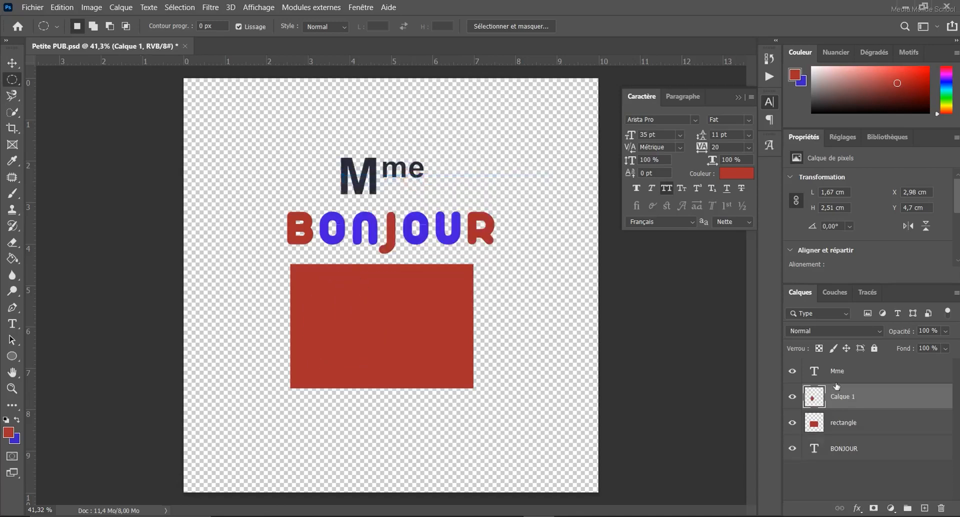
# Step: Toggle the rectangle layer's visibility several times to examine the copied ellipse, and leave the rectangle hidden
pyautogui.click(852, 423)
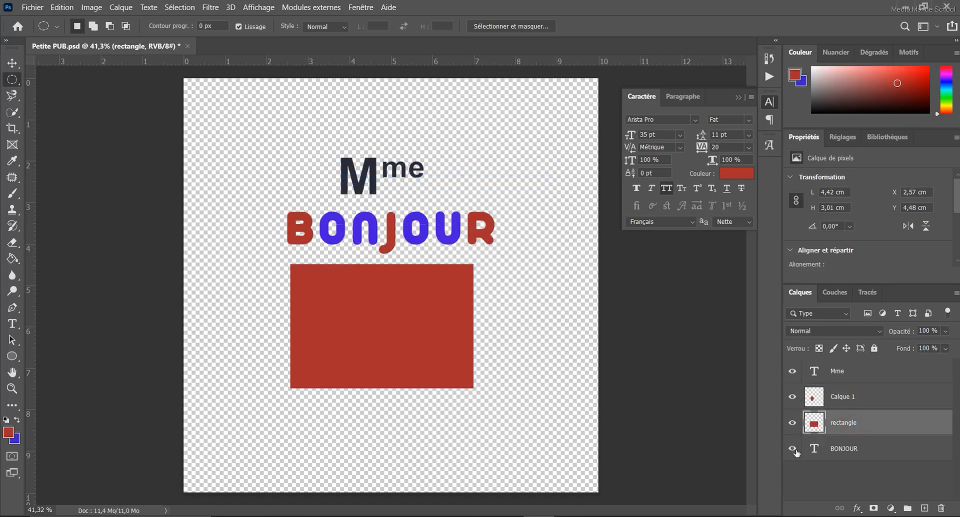
pyautogui.click(793, 424)
pyautogui.click(791, 424)
pyautogui.click(794, 427)
pyautogui.click(794, 424)
pyautogui.click(794, 425)
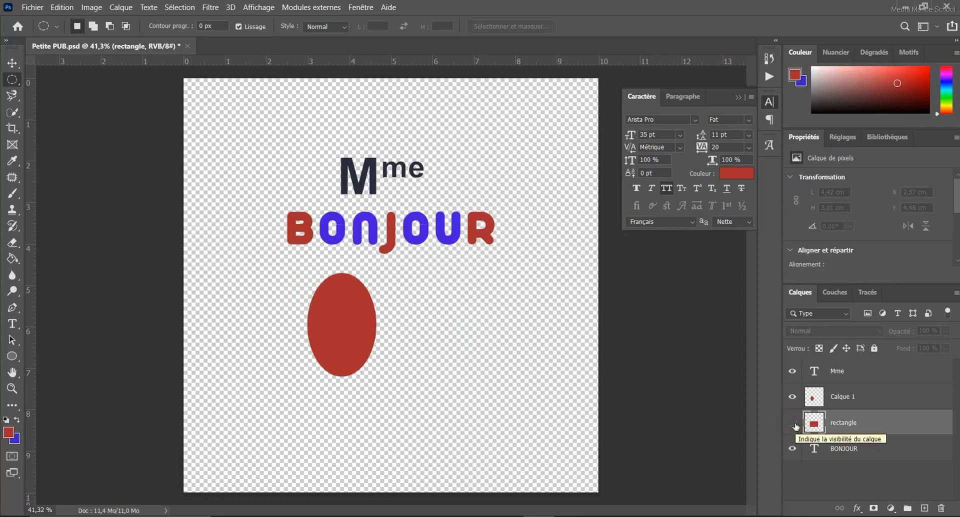
pyautogui.click(792, 424)
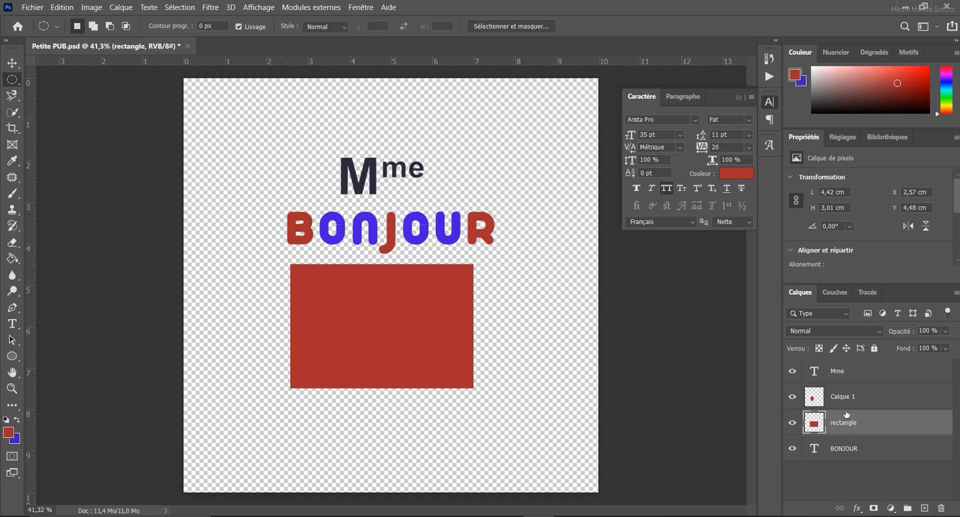
pyautogui.click(792, 424)
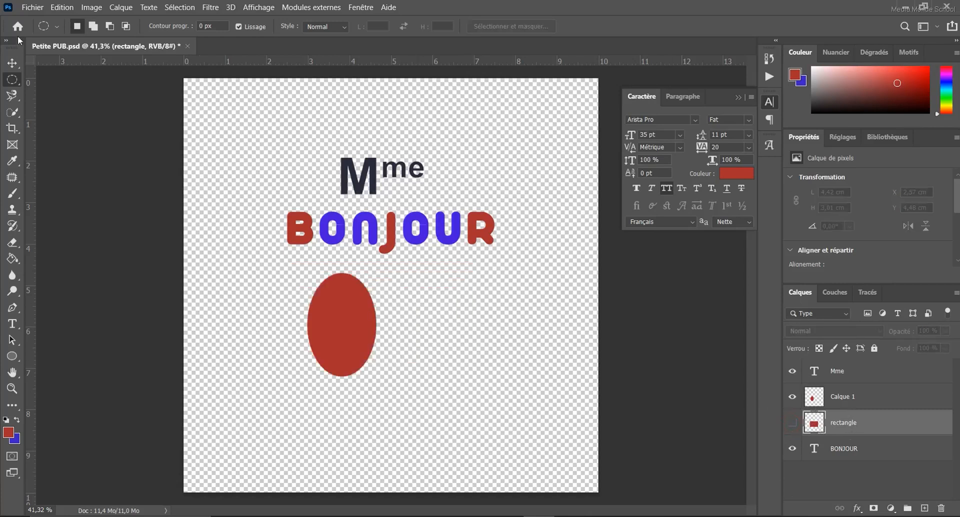
# Step: Activate the Move tool, select the copied ellipse's layer and rename it Oeuf
pyautogui.click(12, 63)
pyautogui.moveTo(344, 333); pyautogui.dragTo(429, 384)
pyautogui.click(853, 406)
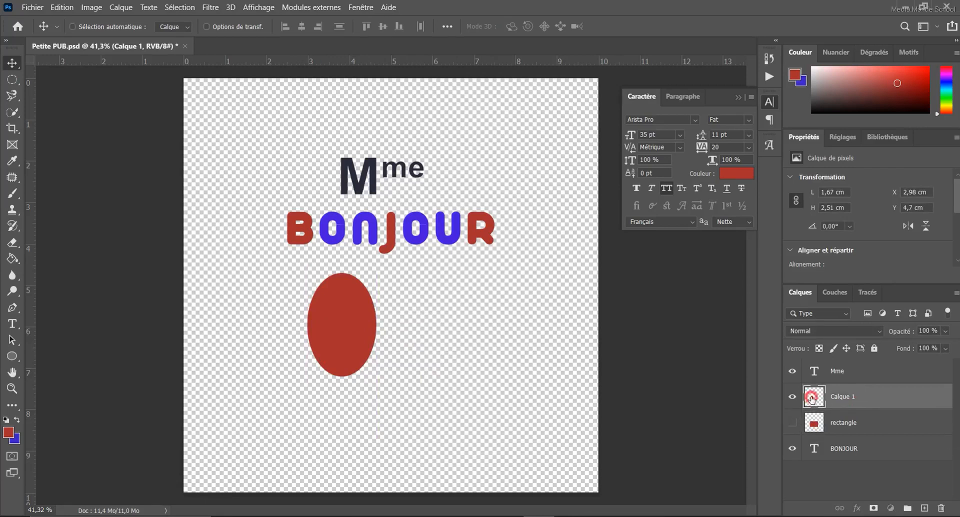
pyautogui.click(835, 398)
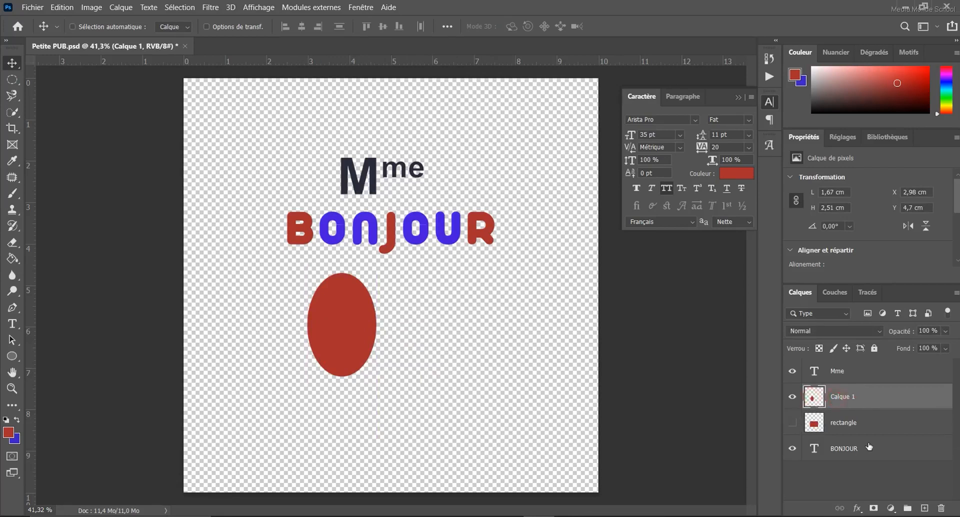
pyautogui.doubleClick(840, 397)
pyautogui.write('Oeuf')
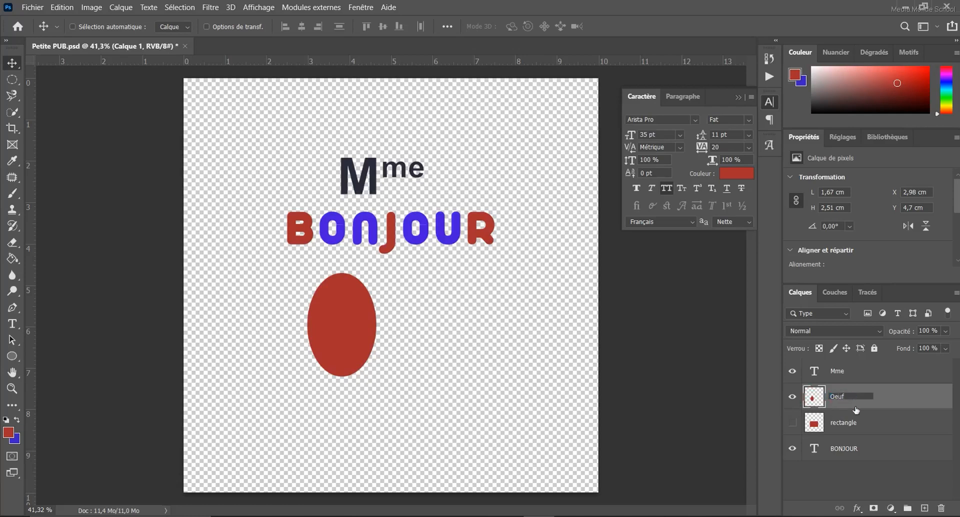
pyautogui.press('Return')
# Step: Move the Oeuf ellipse just clear of the rectangle's right side, and show the rectangle layer again
pyautogui.moveTo(317, 311); pyautogui.dragTo(506, 318)
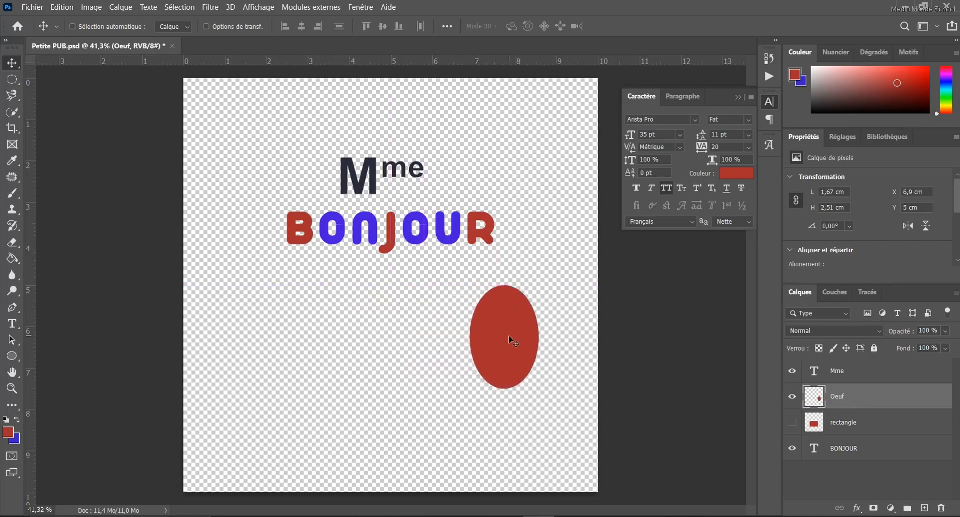
pyautogui.click(792, 423)
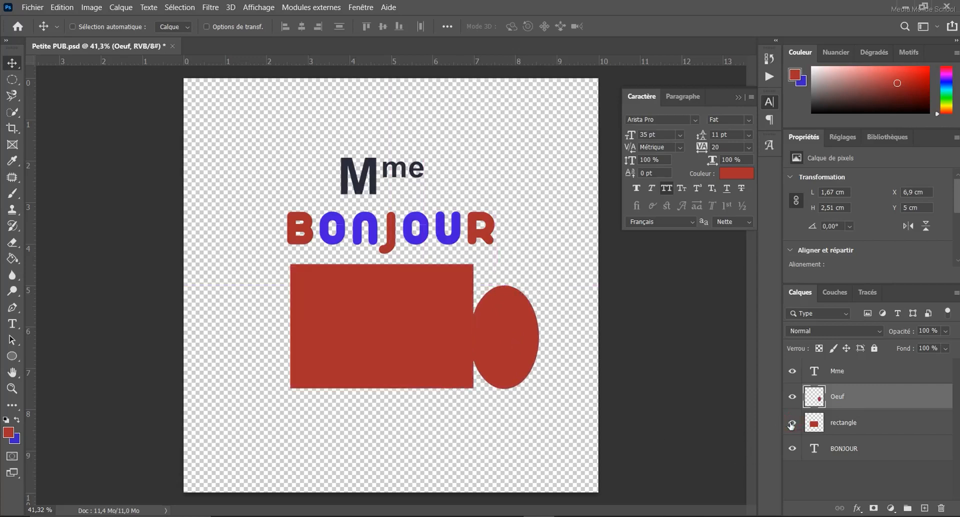
pyautogui.click(849, 424)
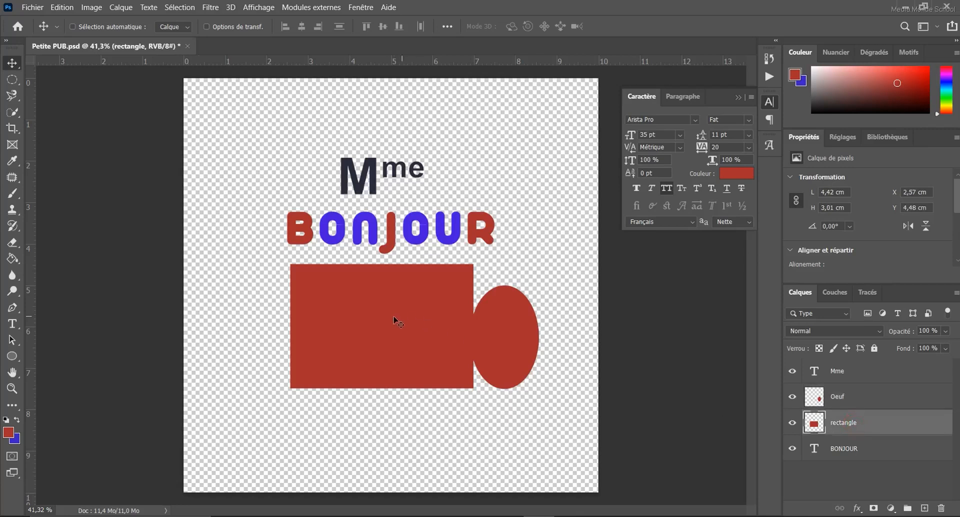
pyautogui.click(850, 396)
pyautogui.moveTo(504, 324); pyautogui.dragTo(522, 314)
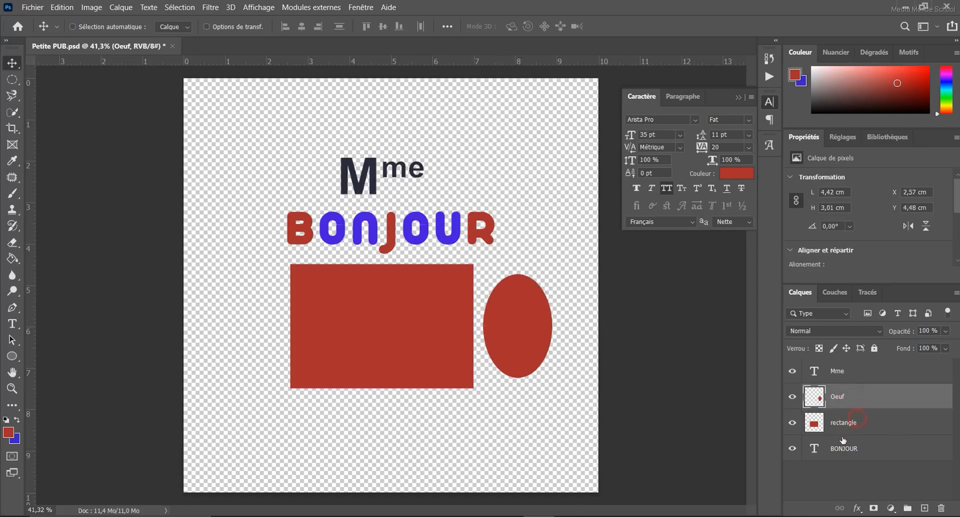
# Step: Draw a circular selection about 2.29 cm wide near the middle of the rectangle and copy it to a new layer
pyautogui.click(850, 422)
pyautogui.click(12, 80)
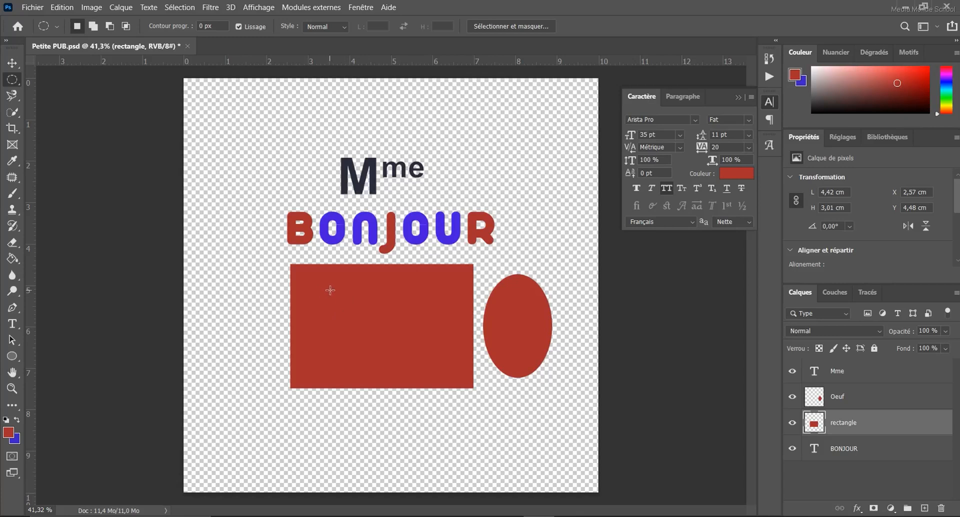
pyautogui.moveTo(331, 290); pyautogui.dragTo(425, 385)
pyautogui.moveTo(369, 345); pyautogui.dragTo(372, 334)
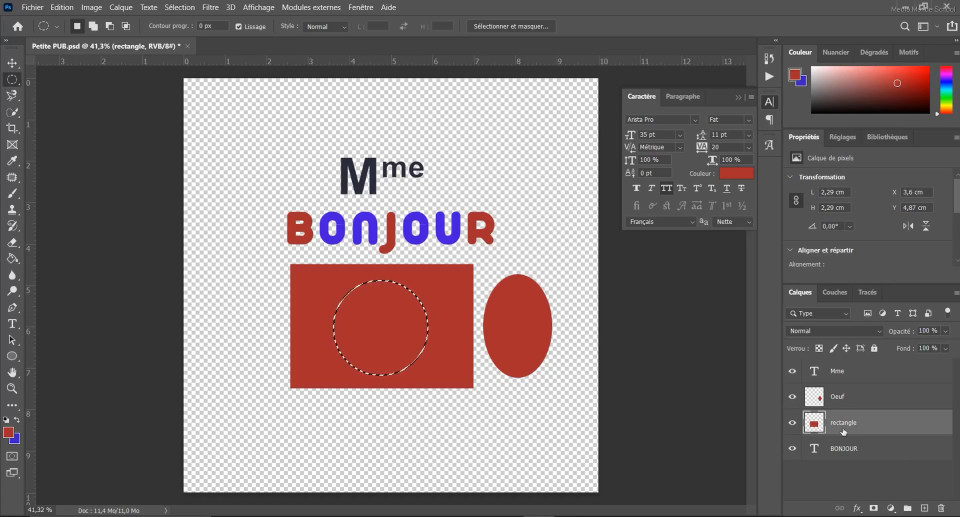
pyautogui.rightClick(375, 331)
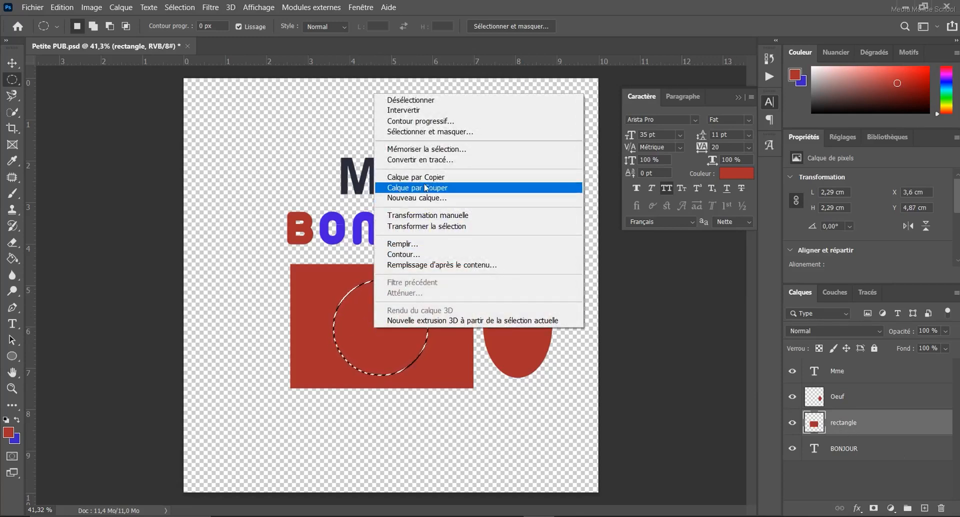
pyautogui.click(451, 179)
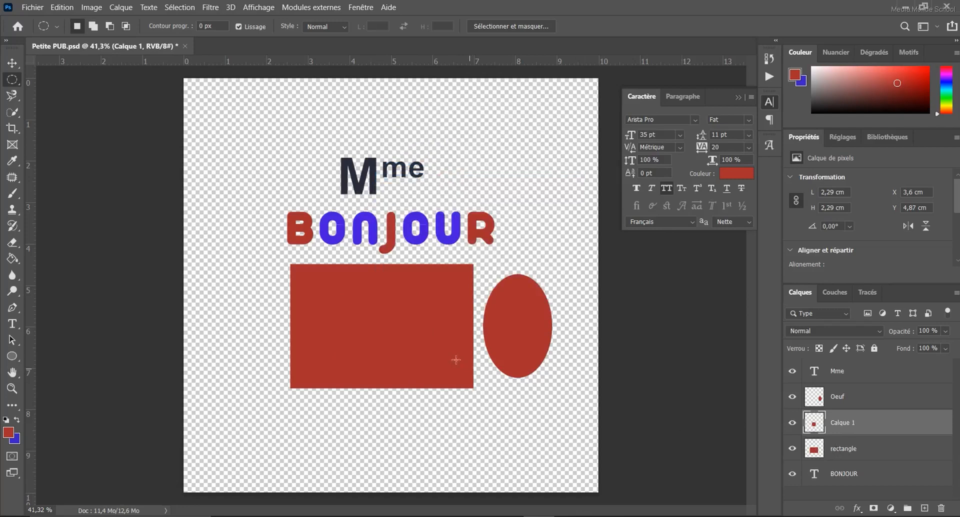
# Step: Move the copied circle out of the rectangle to the canvas's upper-left corner, at about X 0.28 cm and Y 0.44 cm
pyautogui.click(13, 62)
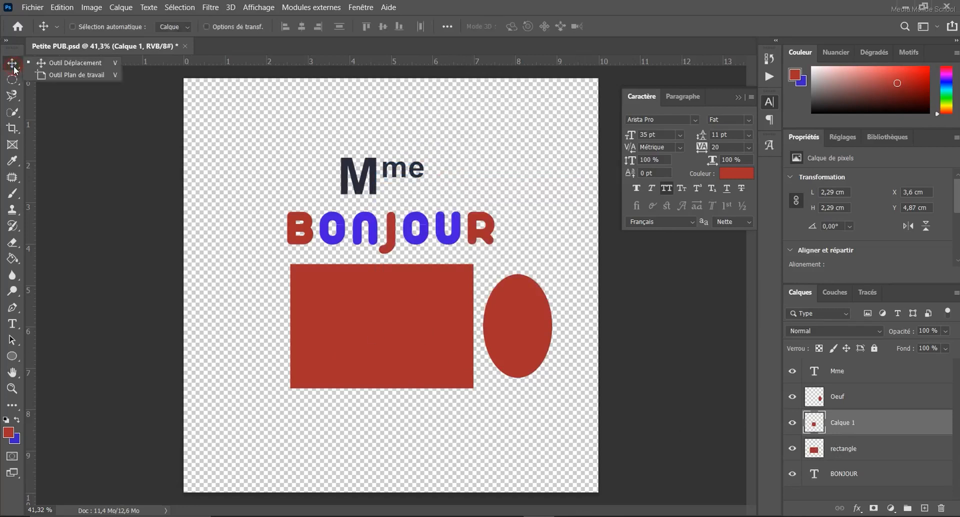
pyautogui.moveTo(383, 329); pyautogui.dragTo(244, 325)
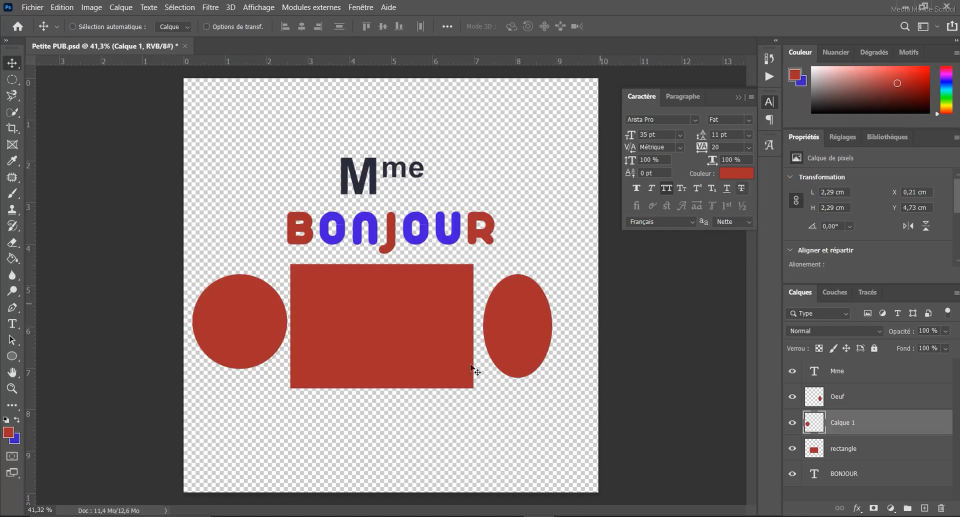
pyautogui.rightClick(238, 322)
pyautogui.click(249, 331)
pyautogui.moveTo(248, 329); pyautogui.dragTo(254, 146)
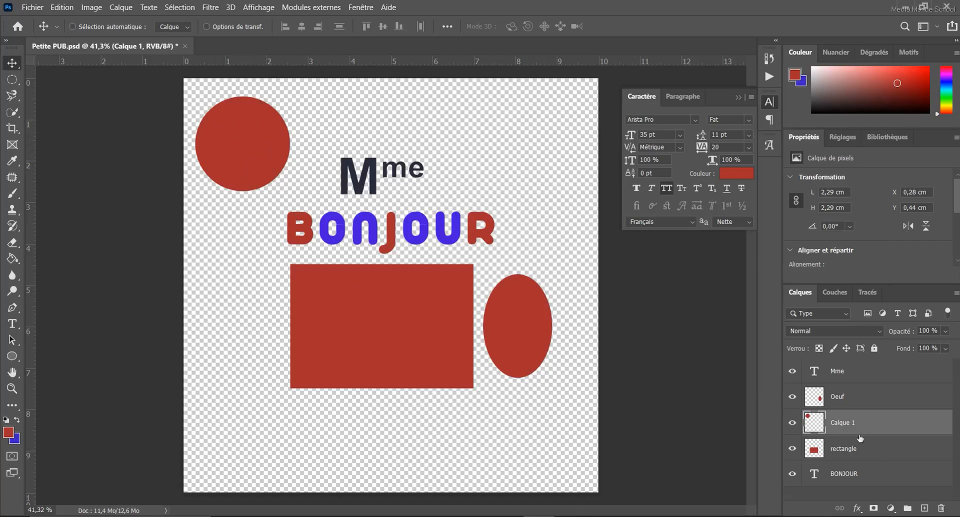
# Step: Toggle the visibility of the copied circle's layer off and on to check which shape it holds
pyautogui.click(792, 423)
pyautogui.click(793, 424)
pyautogui.click(793, 424)
pyautogui.click(793, 424)
pyautogui.click(793, 424)
pyautogui.click(794, 424)
pyautogui.click(793, 423)
pyautogui.click(793, 424)
# Step: Rename the copied circle's layer Cercle and shift the circle slightly to about X 0.43 cm and Y 0.51 cm
pyautogui.doubleClick(846, 424)
pyautogui.write('Cercle')
pyautogui.press('Return')
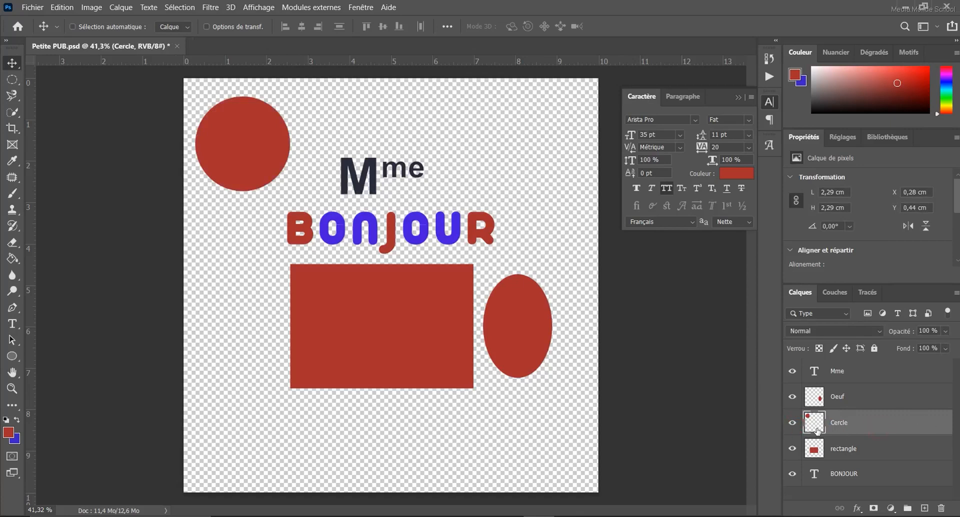
pyautogui.moveTo(251, 160); pyautogui.dragTo(256, 163)
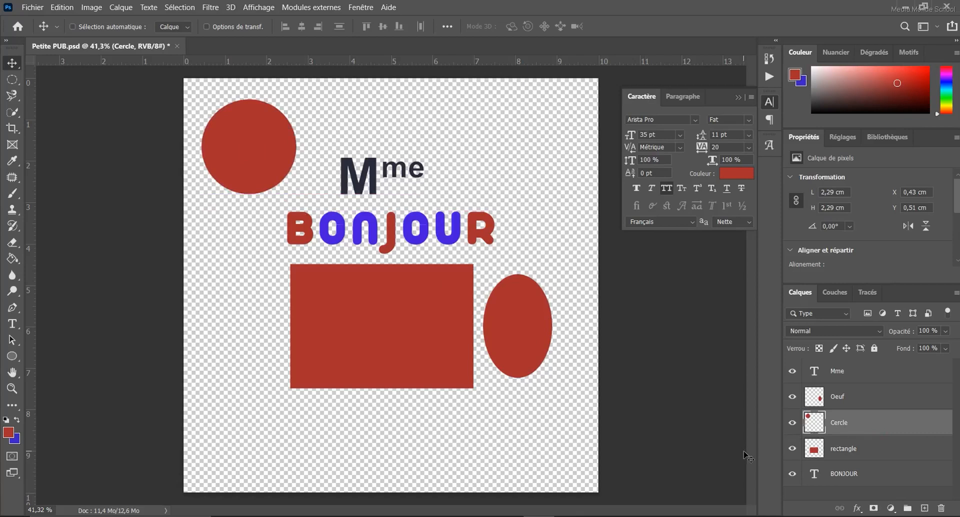
# Step: Load the Cercle layer's outline as a selection and fill it with the blue background colour using the Paint Bucket
pyautogui.press('ctrl')
pyautogui.keyDown('ctrl'); pyautogui.click(813, 424); pyautogui.keyUp('ctrl')
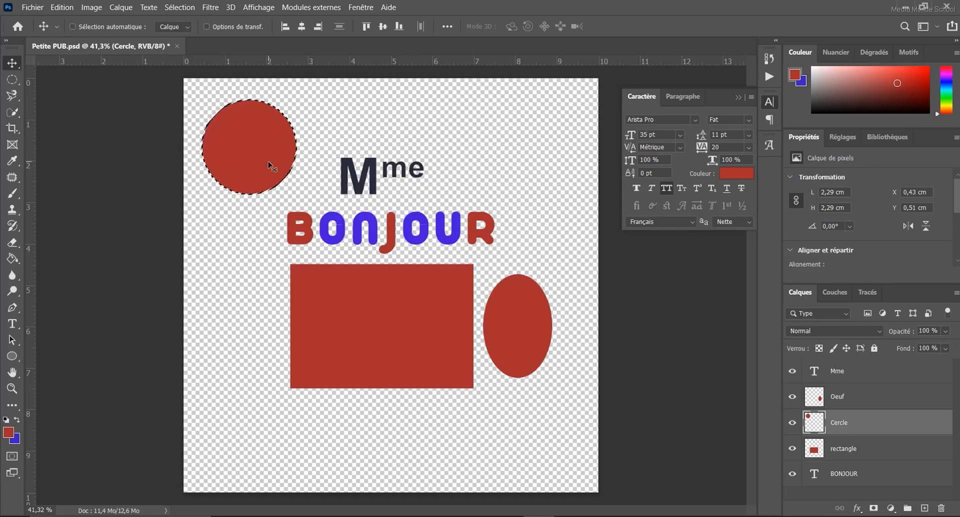
pyautogui.click(18, 421)
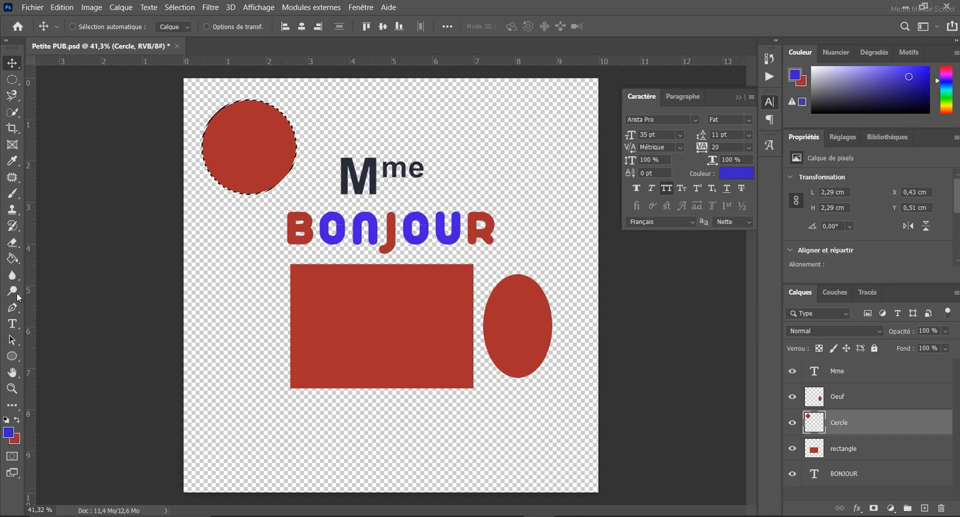
pyautogui.click(12, 259)
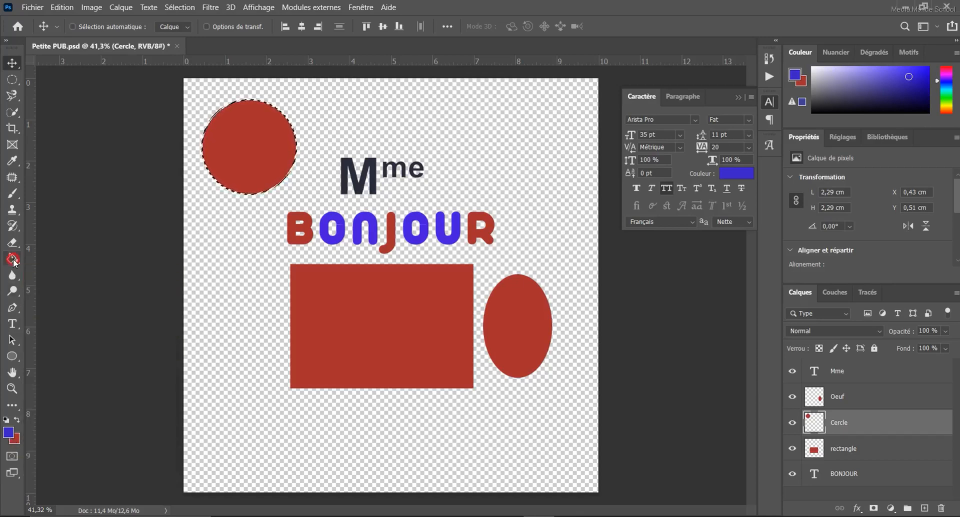
pyautogui.click(248, 149)
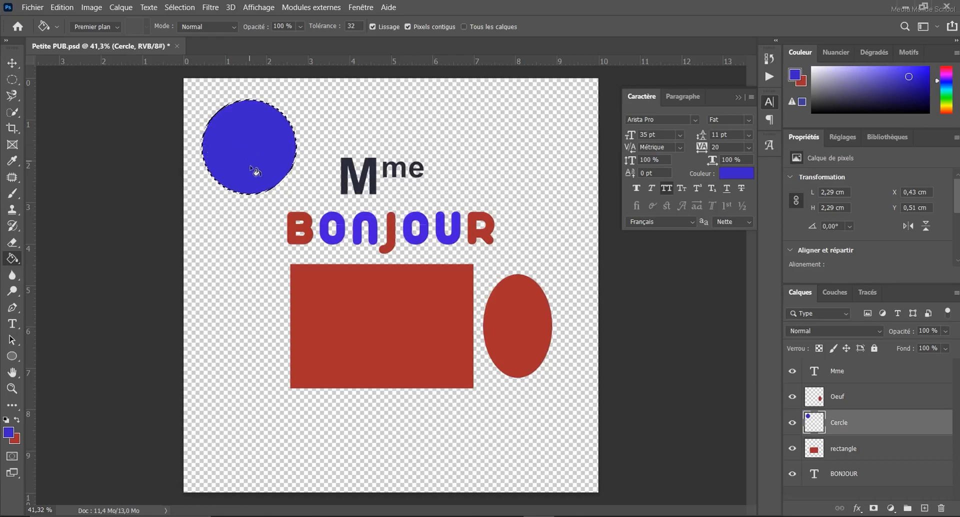
# Step: Transform the circular selection, scaling only its outline to 86% with proportions linked, and apply it
pyautogui.click(12, 79)
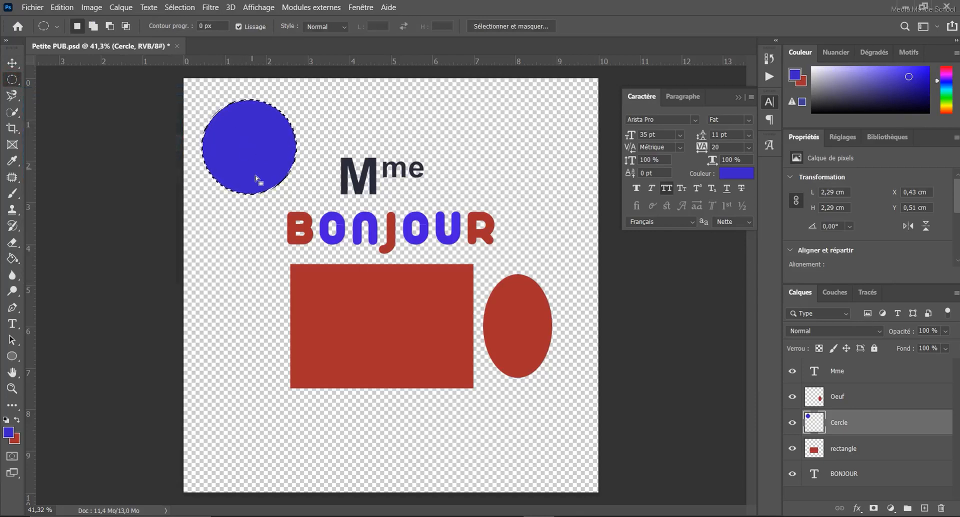
pyautogui.rightClick(241, 141)
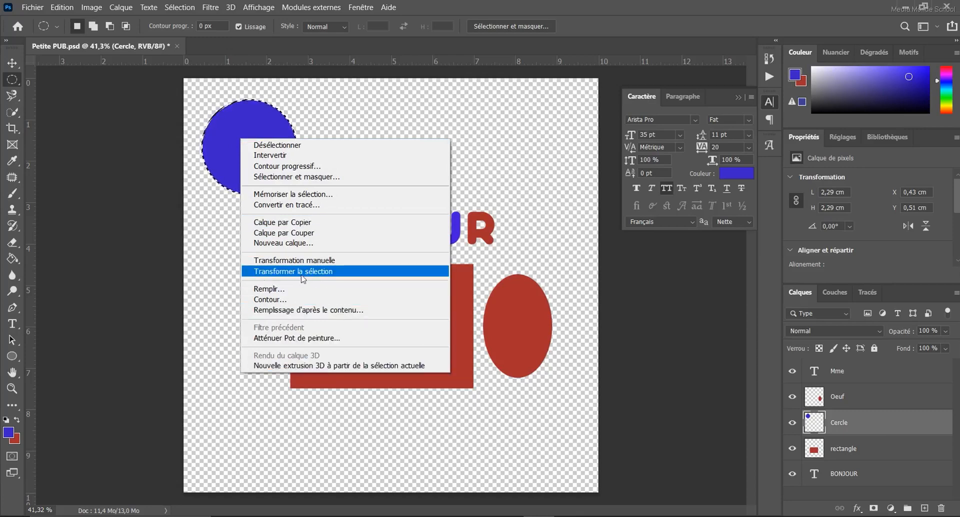
pyautogui.click(343, 273)
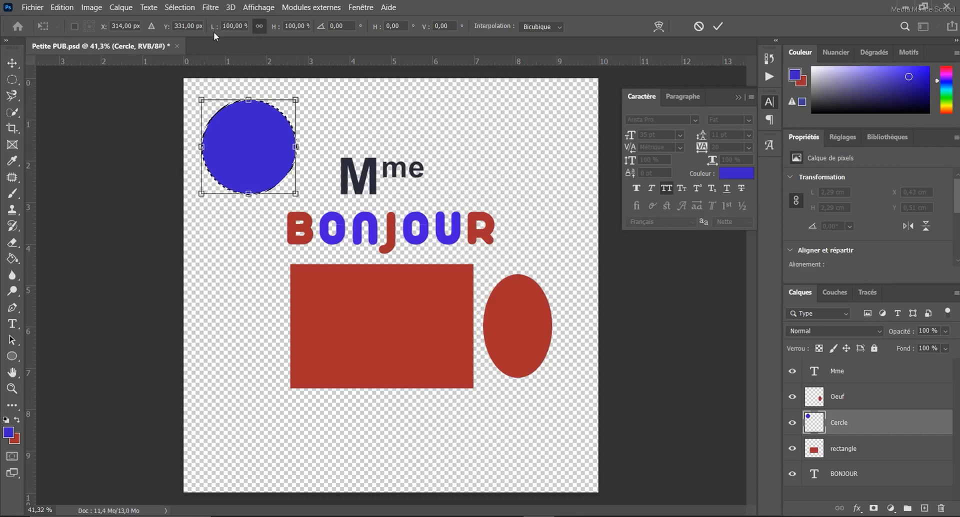
pyautogui.click(258, 27)
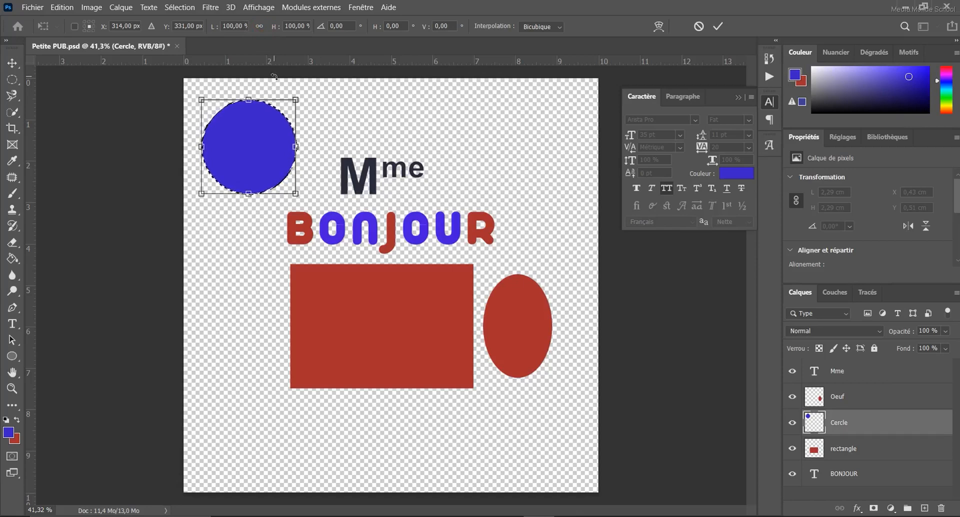
pyautogui.click(260, 29)
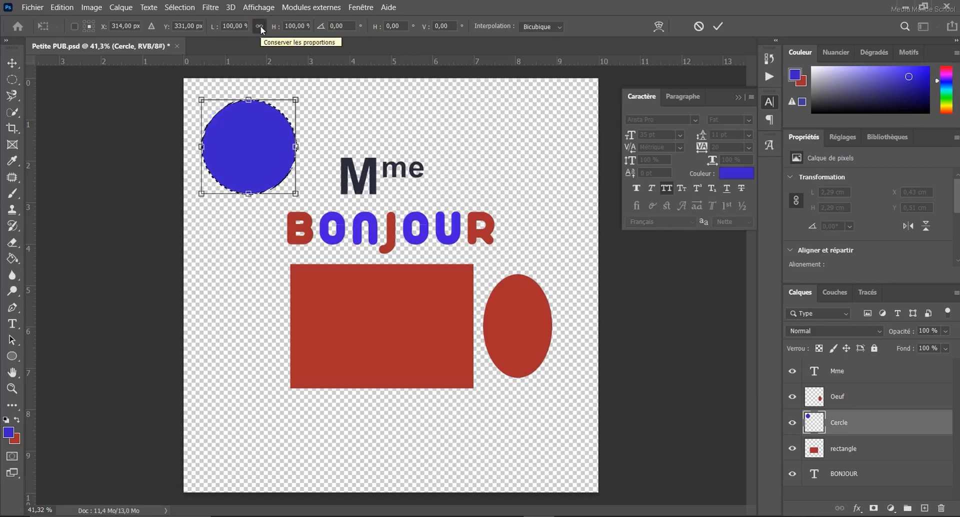
pyautogui.click(258, 27)
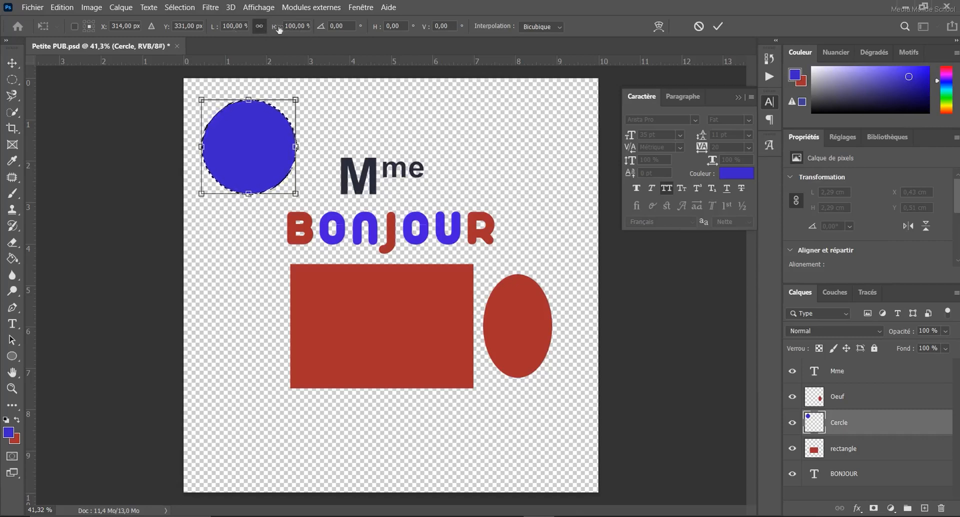
pyautogui.click(259, 26)
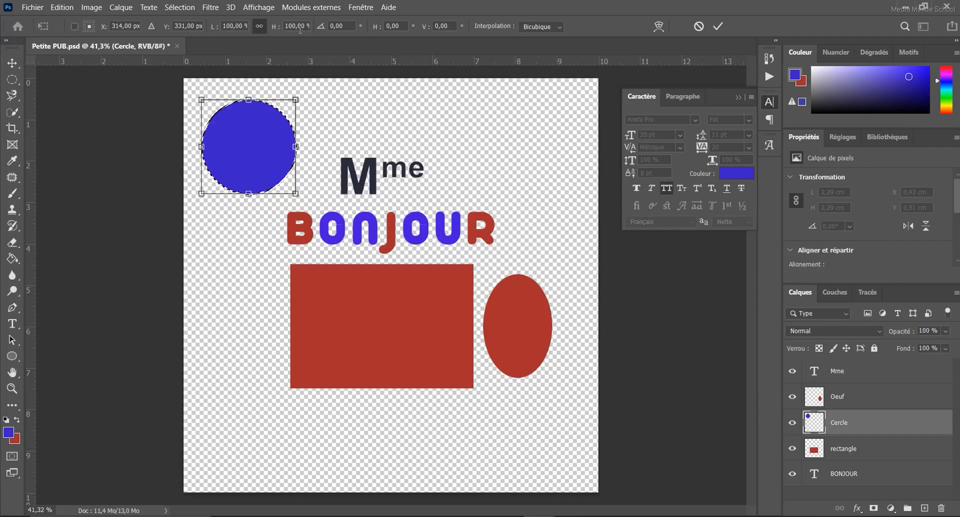
pyautogui.moveTo(277, 27); pyautogui.dragTo(263, 28)
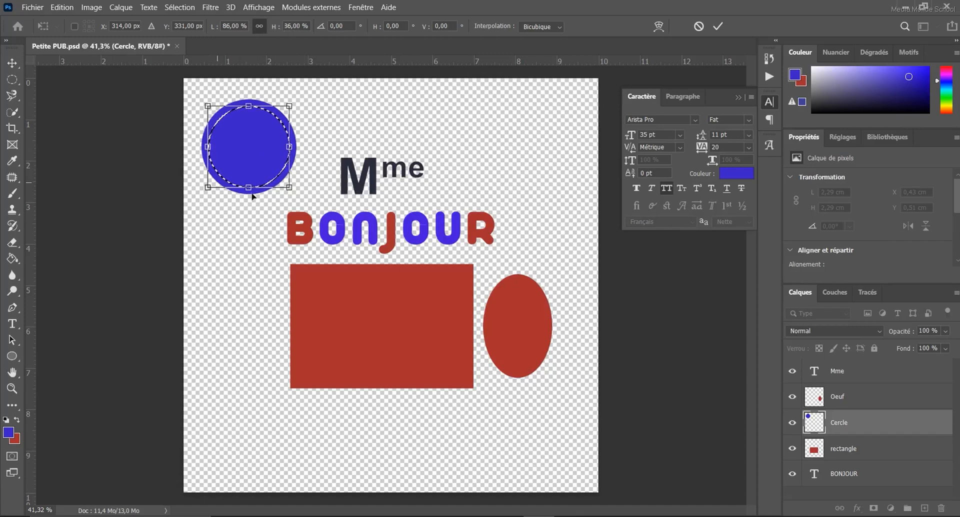
pyautogui.doubleClick(249, 139)
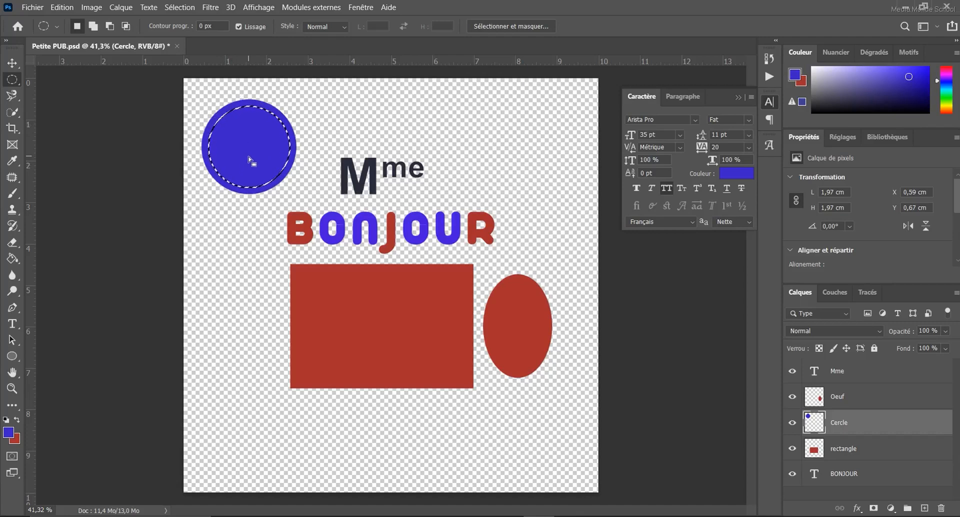
# Step: Create a new layer above Cercle from the reduced selection, keeping the default name and settings
pyautogui.rightClick(251, 150)
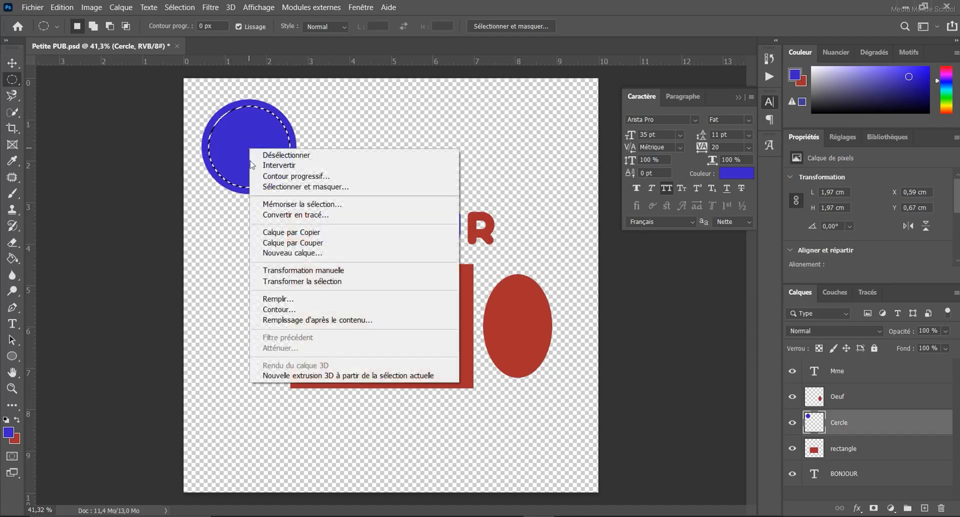
pyautogui.click(288, 253)
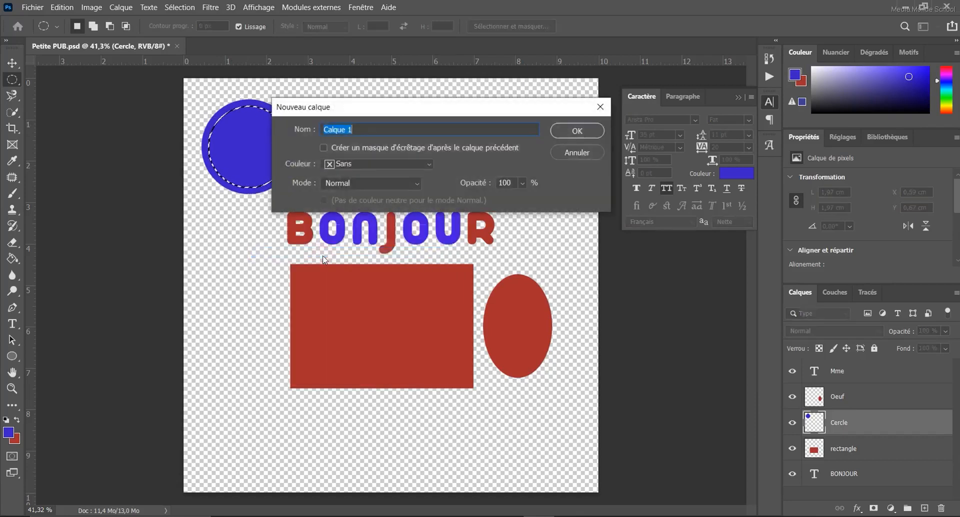
pyautogui.click(573, 131)
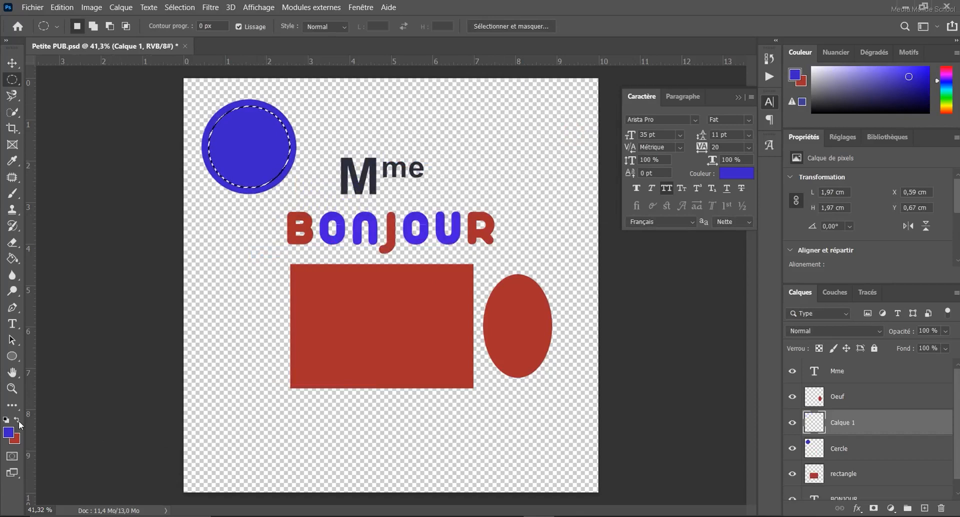
# Step: Fill the reduced circular selection with red on the new layer, deselect it and activate the Move tool
pyautogui.click(18, 421)
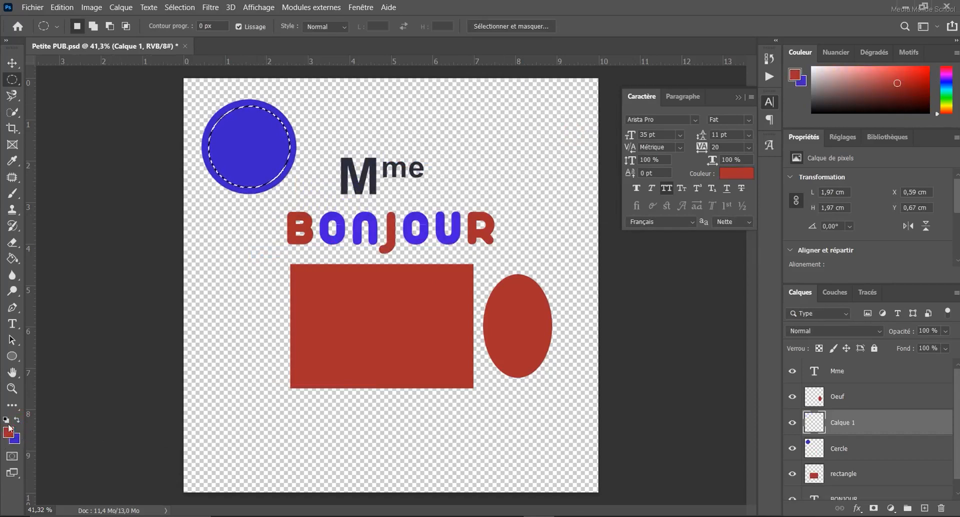
pyautogui.click(13, 260)
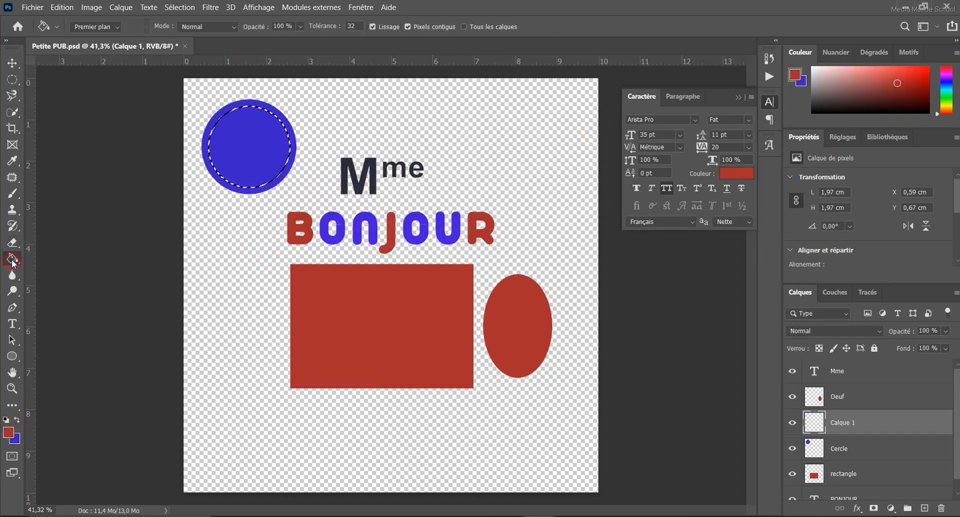
pyautogui.click(246, 150)
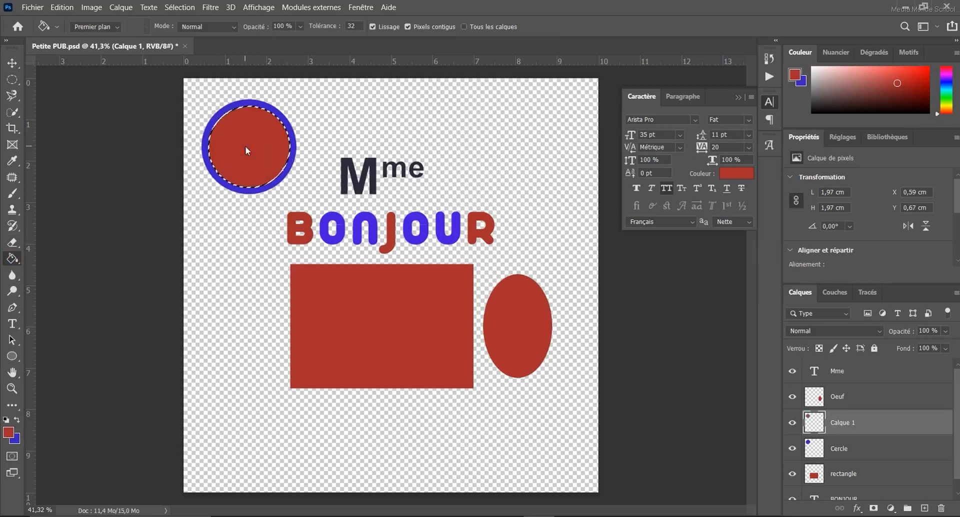
pyautogui.hotkey('ctrl', 'd')
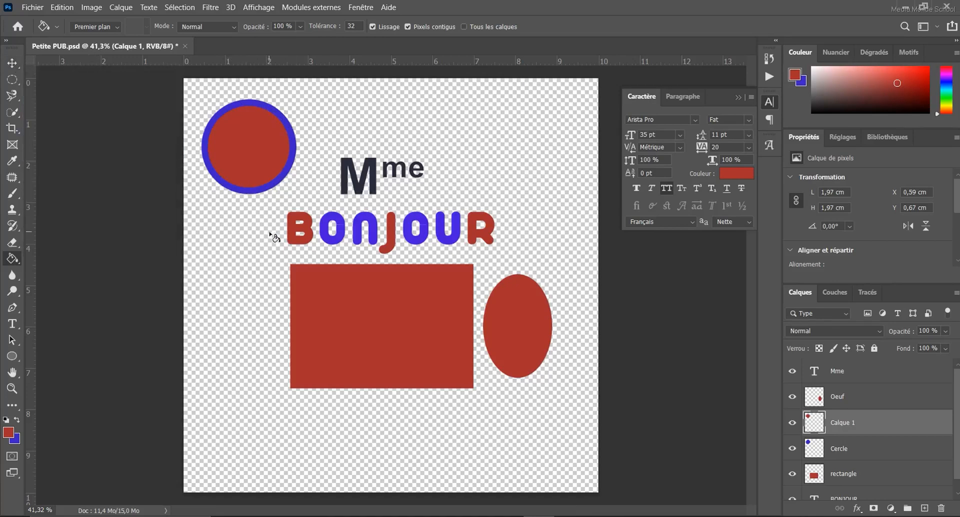
pyautogui.click(12, 63)
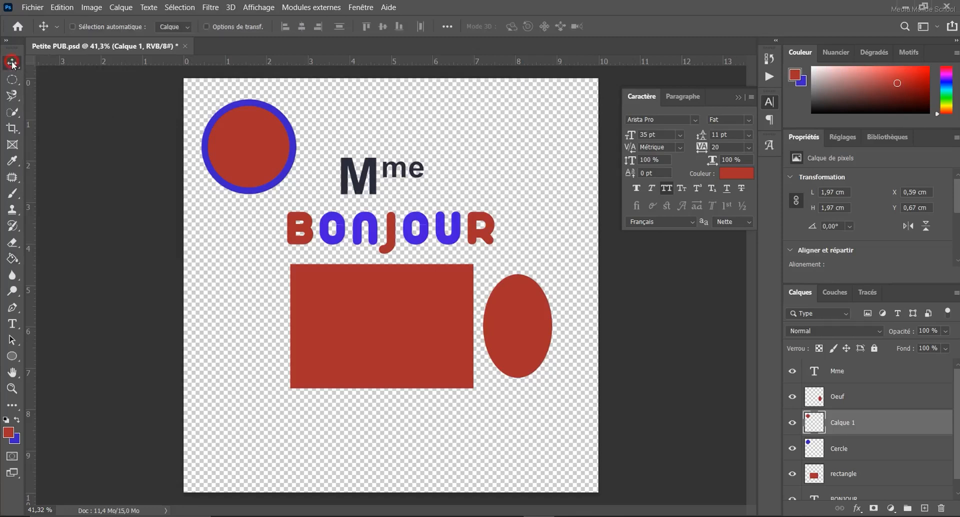